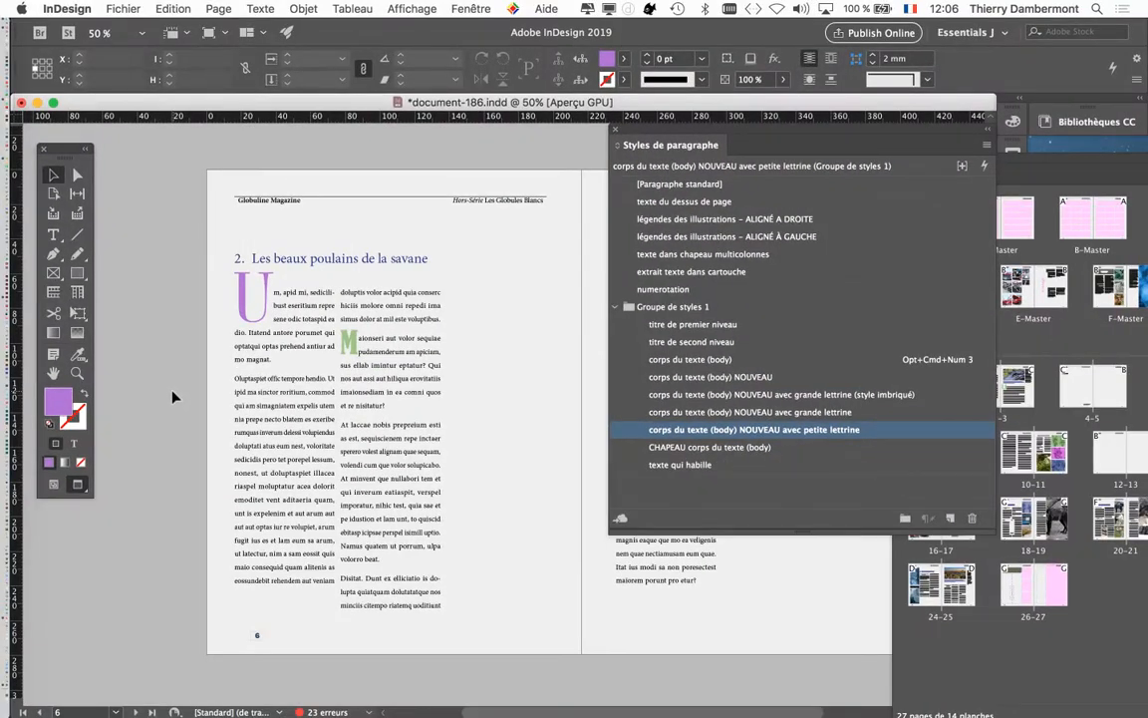
- Check which paragraph styles the large and small drop cap paragraphs on page 7 use
{"action": "left_click_drag", "start_coordinate": [522, 371], "coordinate": [261, 347]}
{"action": "left_click_drag", "start_coordinate": [404, 390], "coordinate": [377, 418]}
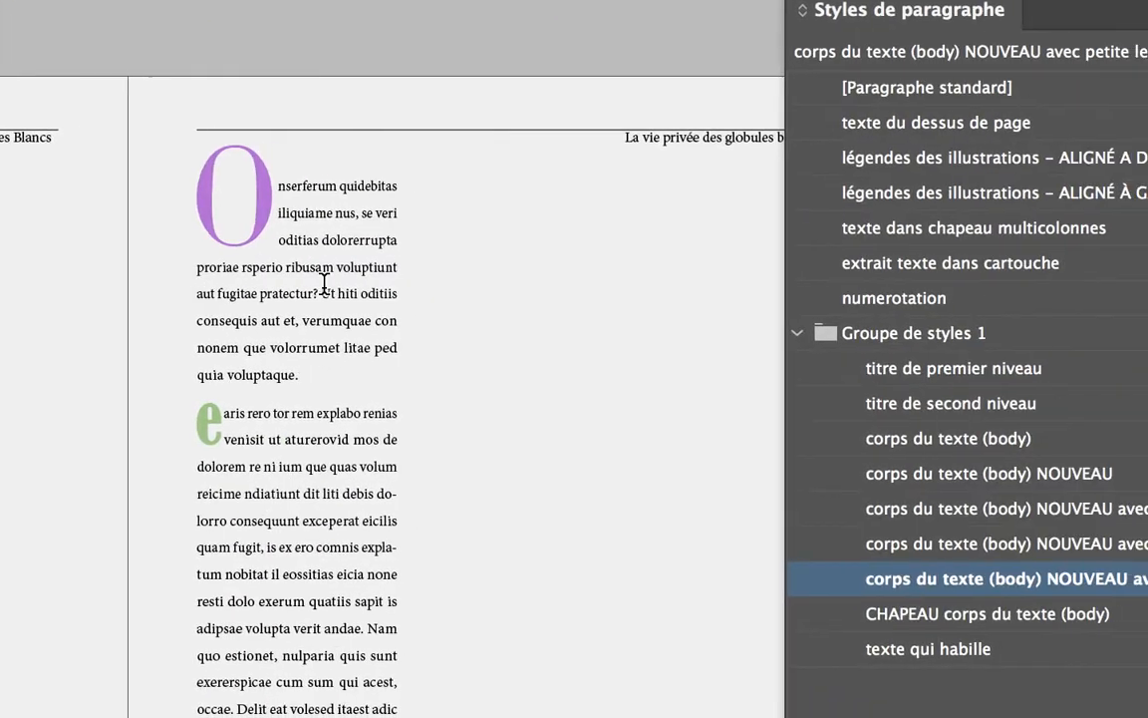
{"action": "left_click", "coordinate": [765, 350]}
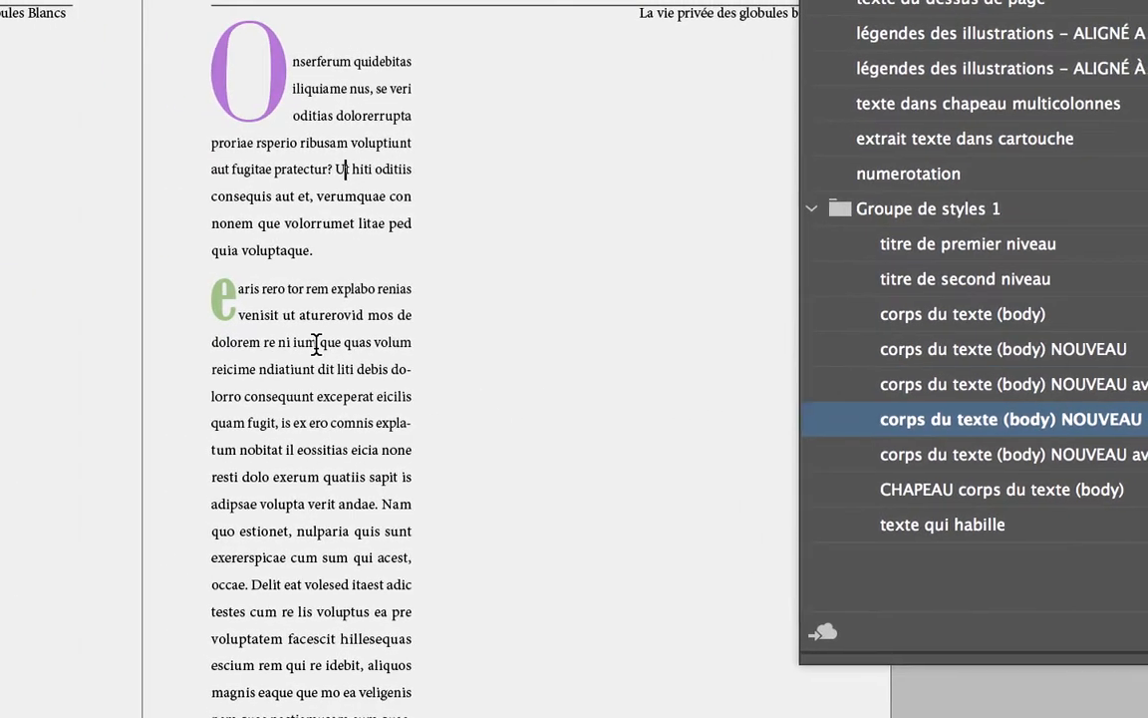
{"action": "left_click", "coordinate": [313, 335]}
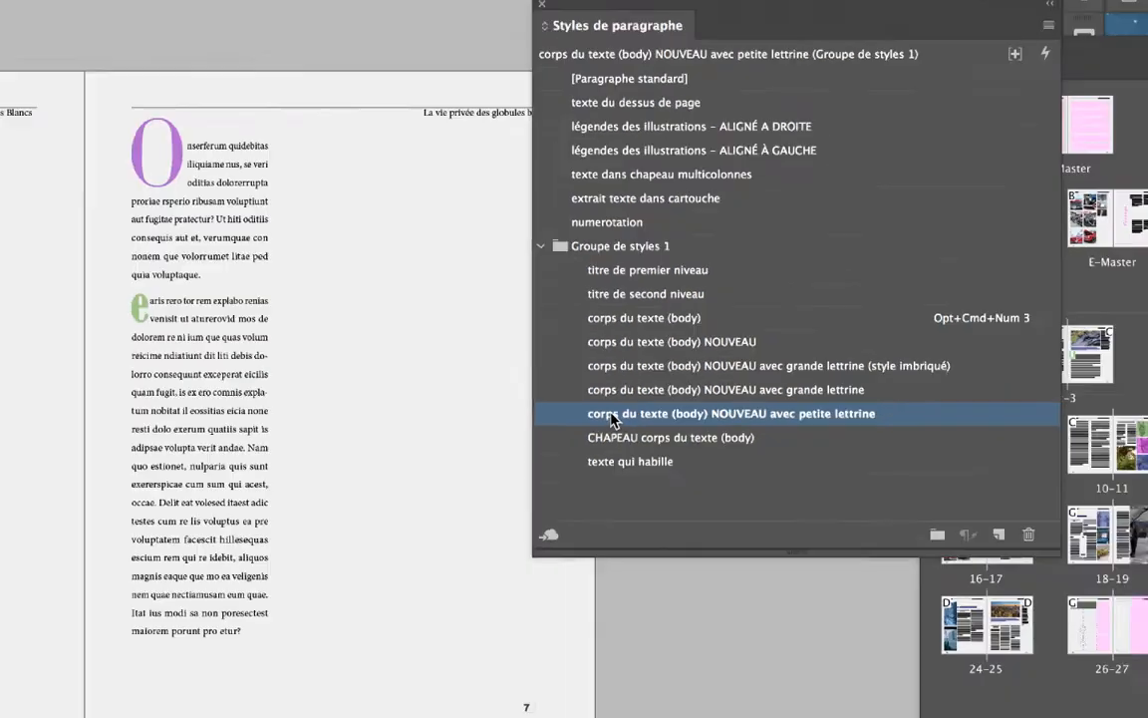
{"action": "scroll", "coordinate": [442, 382], "scroll_direction": "left", "scroll_amount": 5}
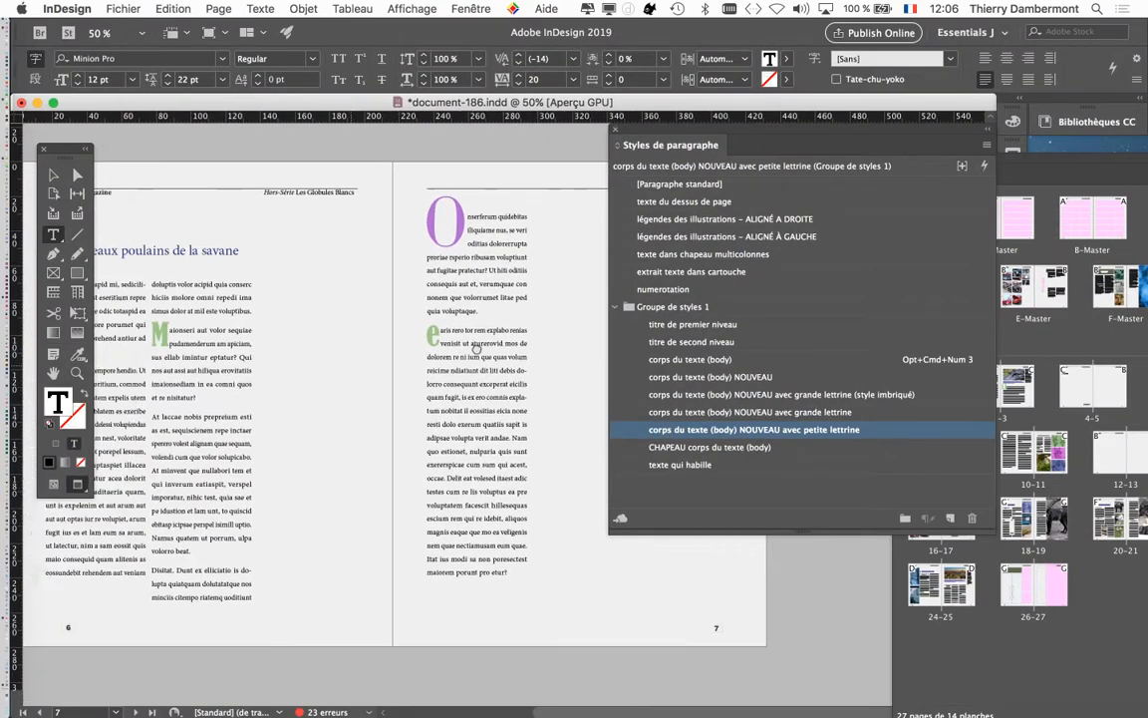
{"action": "left_click_drag", "start_coordinate": [626, 145], "coordinate": [757, 167]}
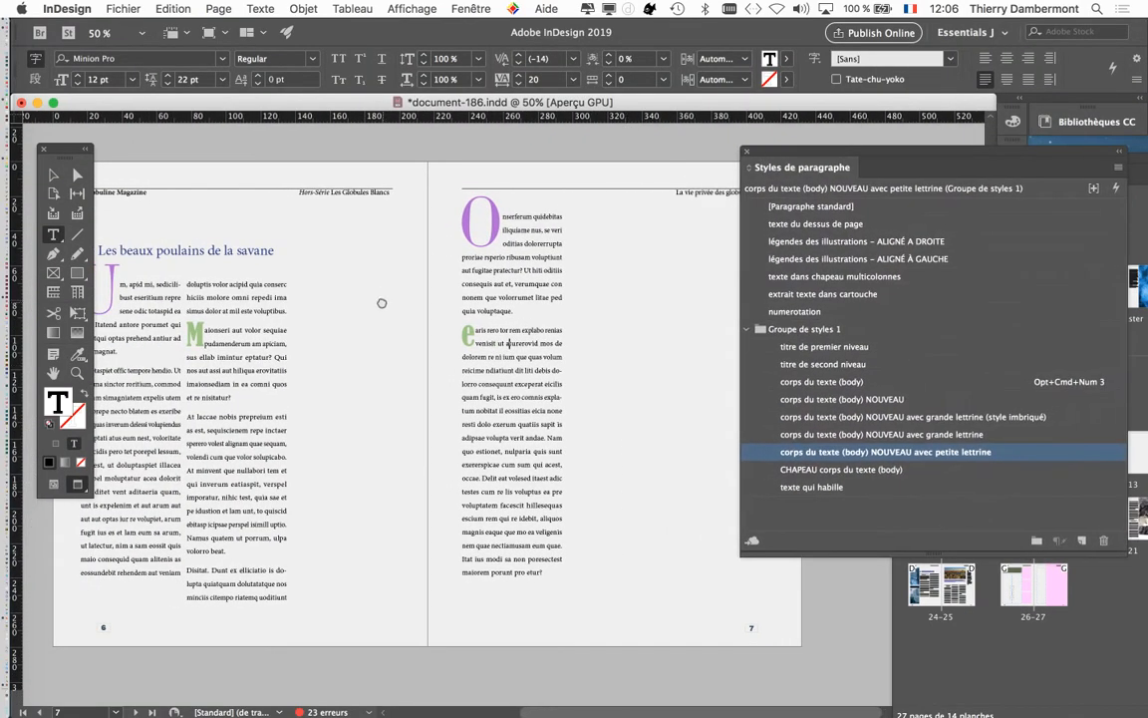
{"action": "left_click_drag", "start_coordinate": [378, 302], "coordinate": [450, 297]}
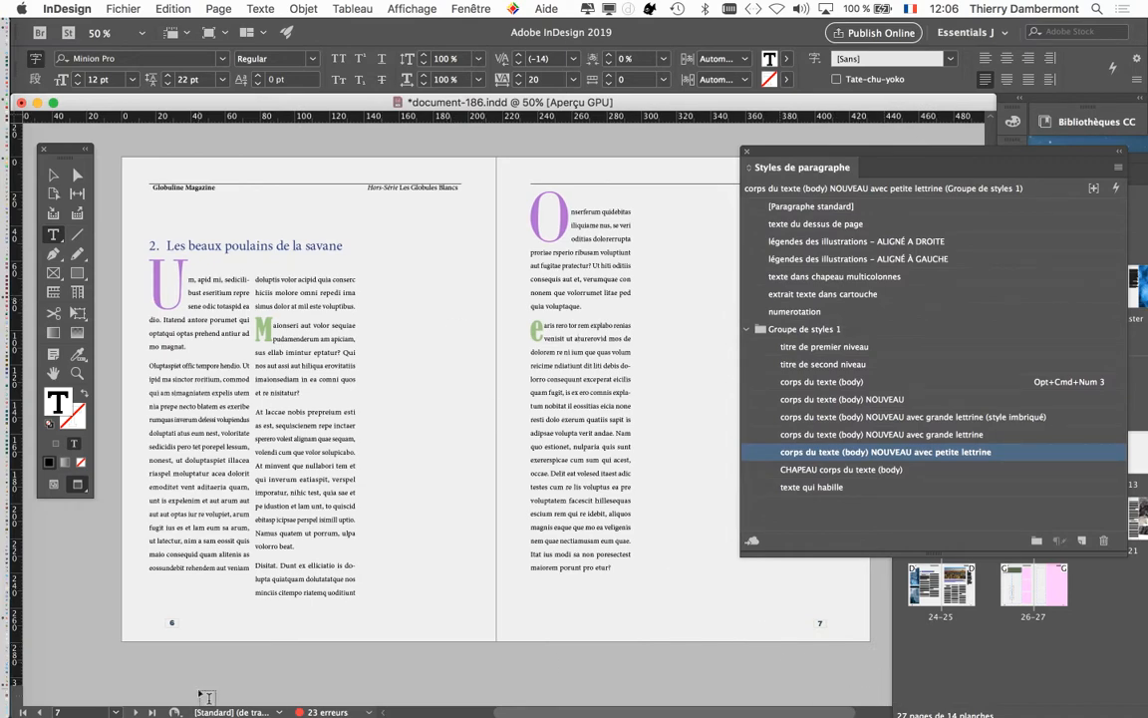
- Check which paragraph style the paragraph with the large green drop cap on page 3 uses
{"action": "scroll", "coordinate": [299, 528], "scroll_direction": "up", "scroll_amount": 15}
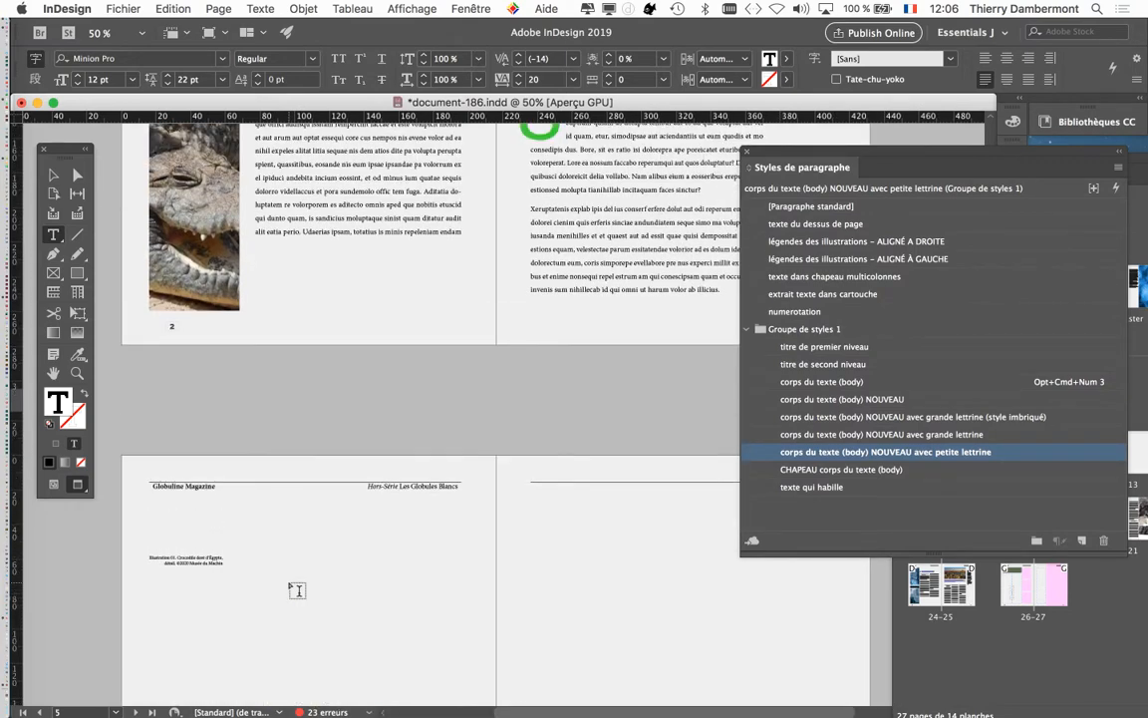
{"action": "scroll", "coordinate": [298, 590], "scroll_direction": "up", "scroll_amount": 5}
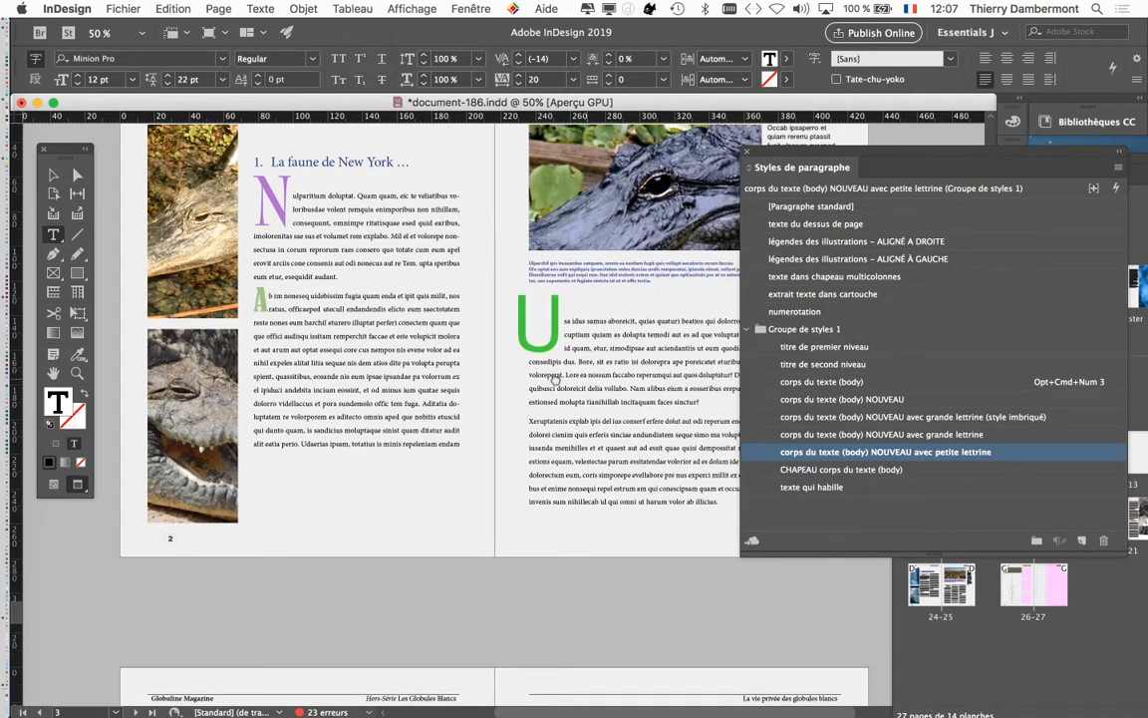
{"action": "left_click_drag", "start_coordinate": [584, 382], "coordinate": [376, 360]}
{"action": "scroll", "coordinate": [379, 359], "scroll_direction": "up", "scroll_amount": 2}
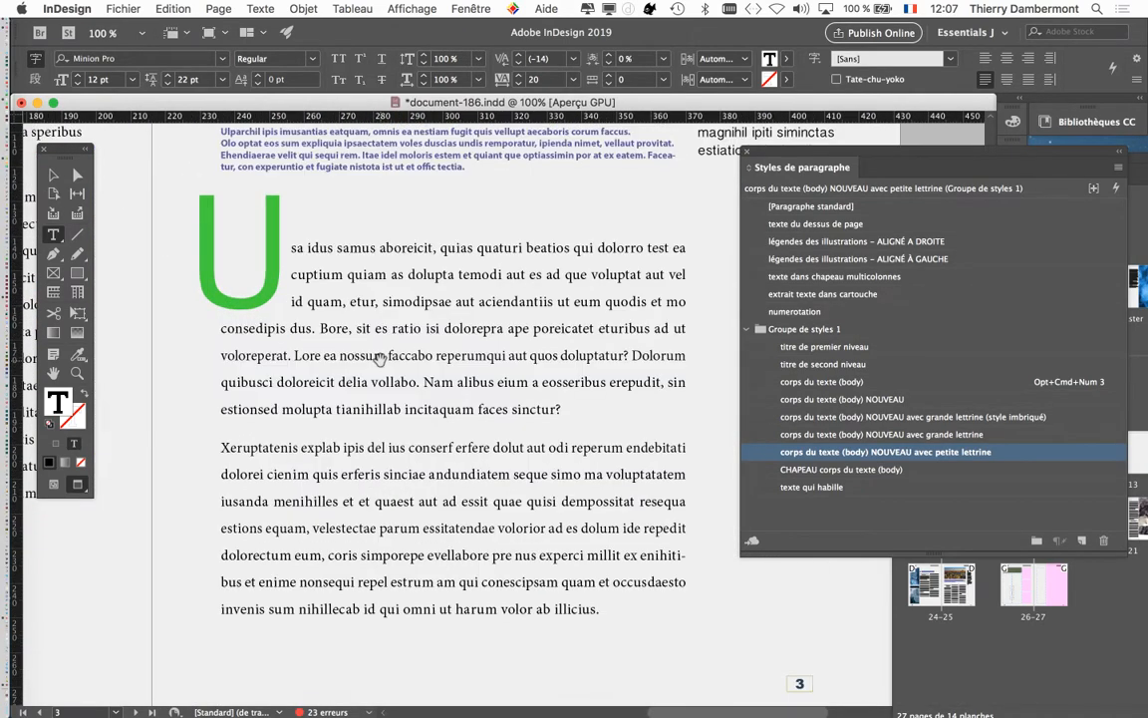
{"action": "left_click", "coordinate": [361, 248]}
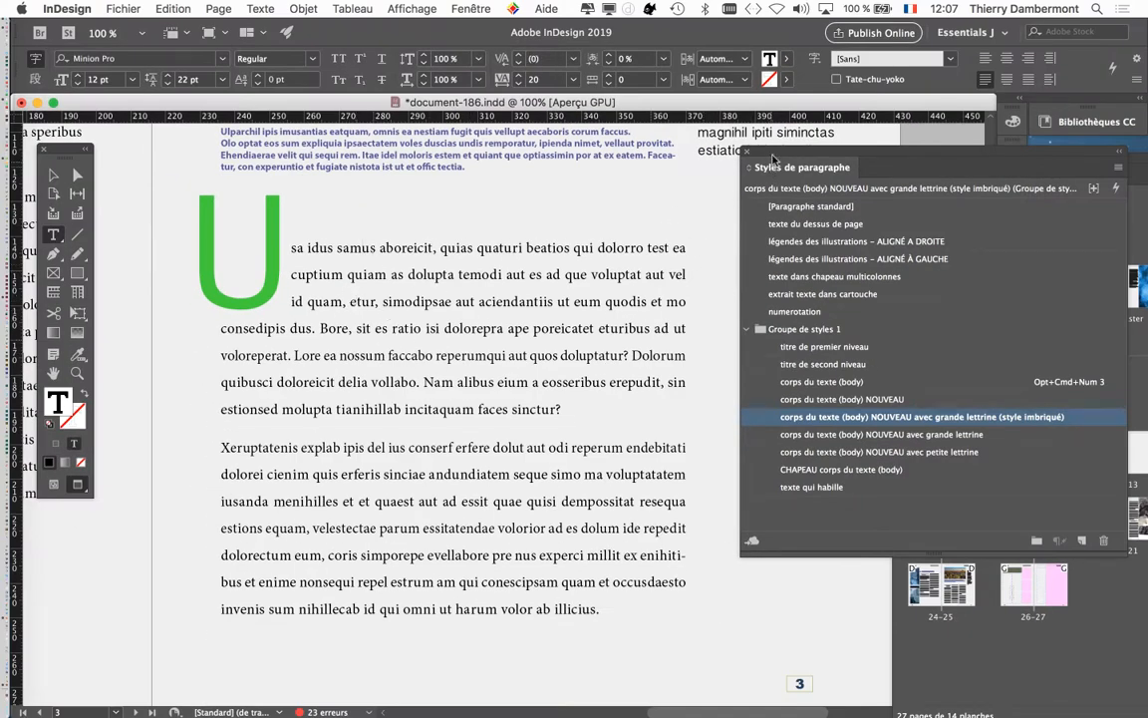
{"action": "left_click_drag", "start_coordinate": [774, 157], "coordinate": [504, 190]}
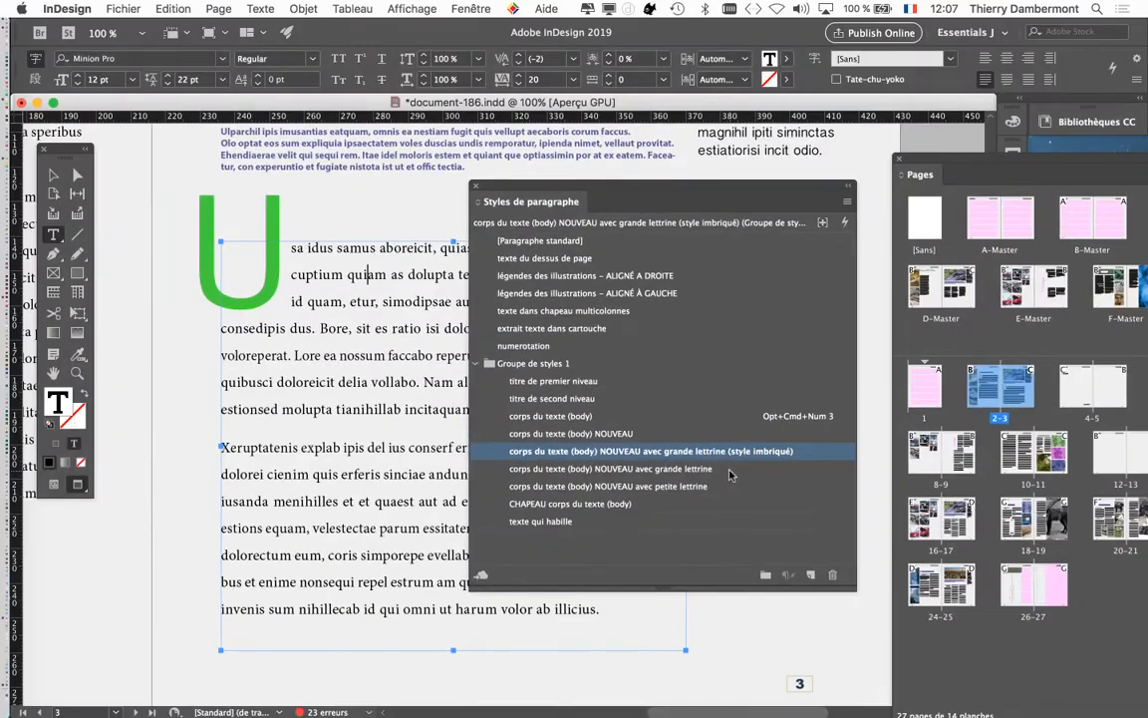
{"action": "left_click_drag", "start_coordinate": [565, 192], "coordinate": [754, 190]}
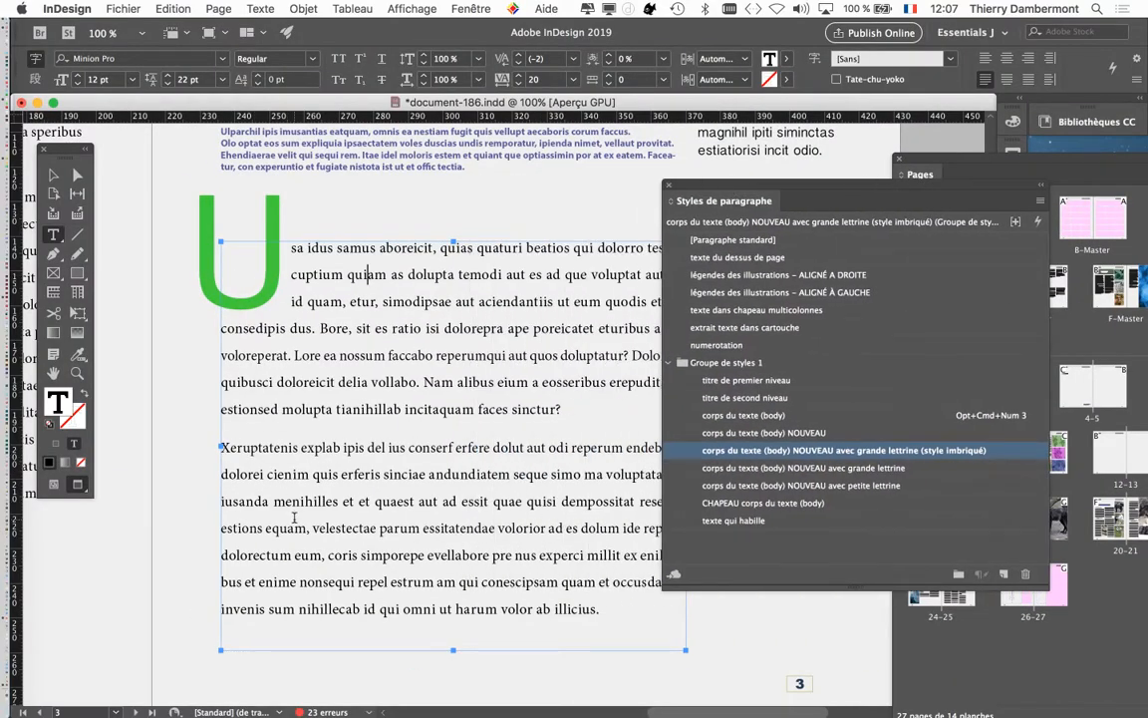
- Switch to Finder and open document-183-test.indd from the ID livres 26 folder in InDesign
{"action": "key", "text": "super+Tab"}
{"action": "key", "text": "super+Tab"}
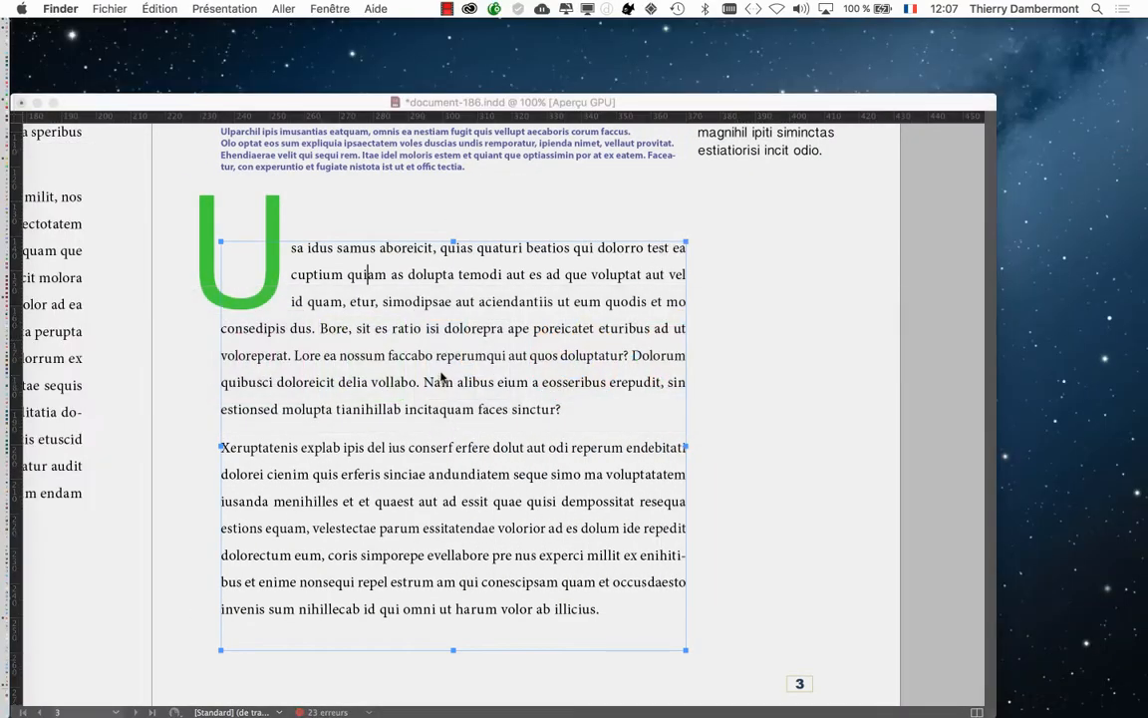
{"action": "left_click", "coordinate": [96, 8]}
{"action": "left_click", "coordinate": [125, 28]}
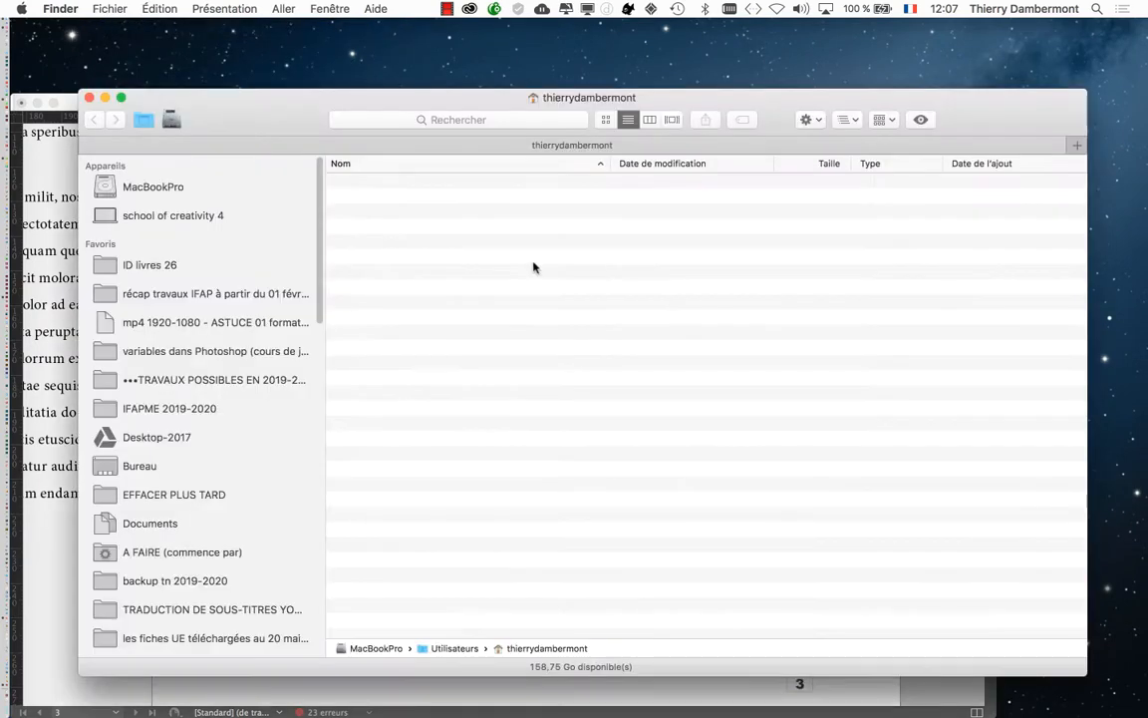
{"action": "left_click", "coordinate": [165, 262]}
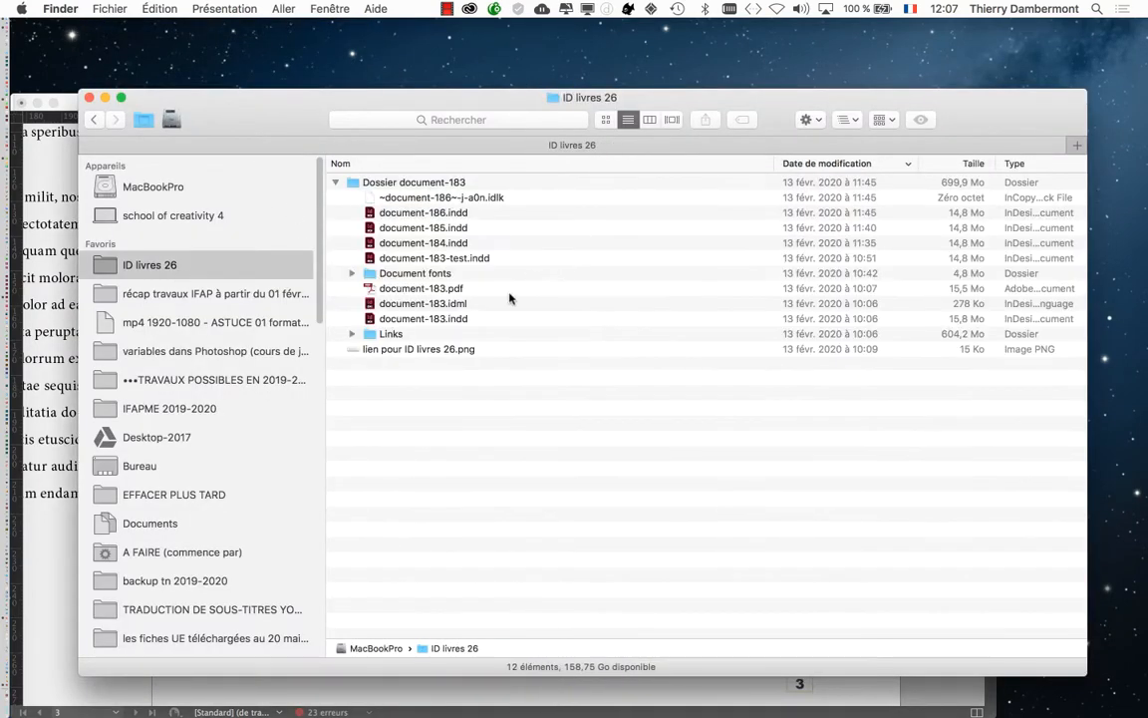
{"action": "double_click", "coordinate": [530, 258]}
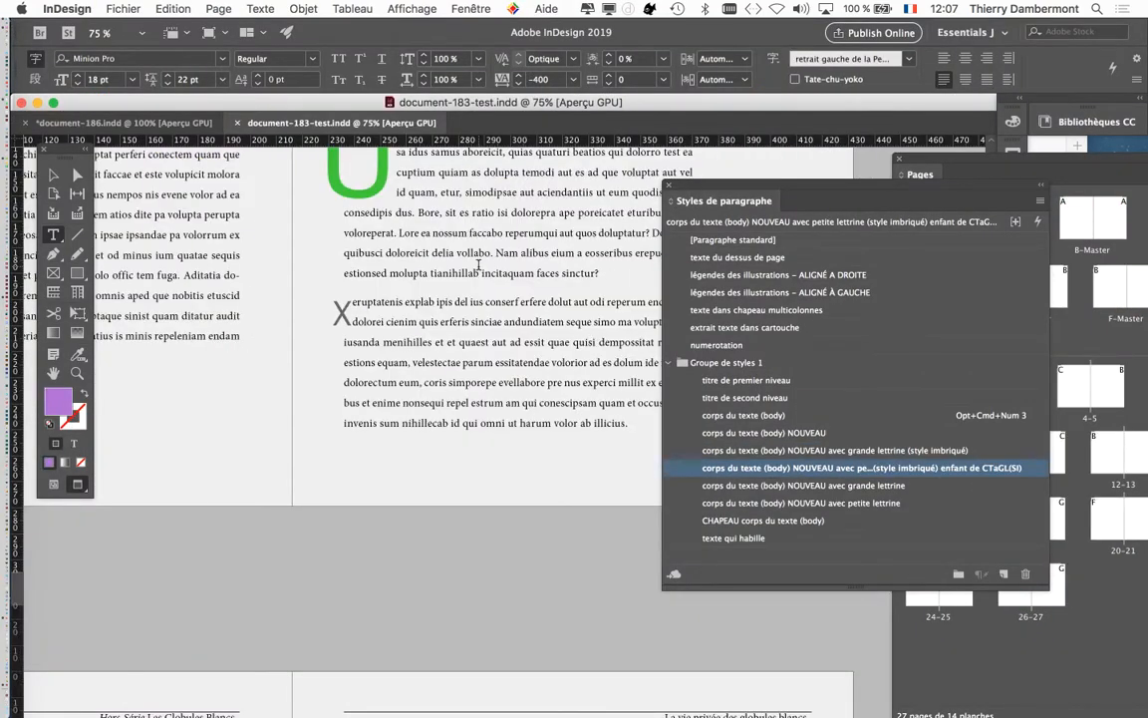
- Examine the small grey X drop cap paragraph and its paragraph style on page 3, then deselect the text
{"action": "scroll", "coordinate": [479, 264], "scroll_direction": "up", "scroll_amount": 3}
{"action": "scroll", "coordinate": [405, 300], "scroll_direction": "up", "scroll_amount": 1}
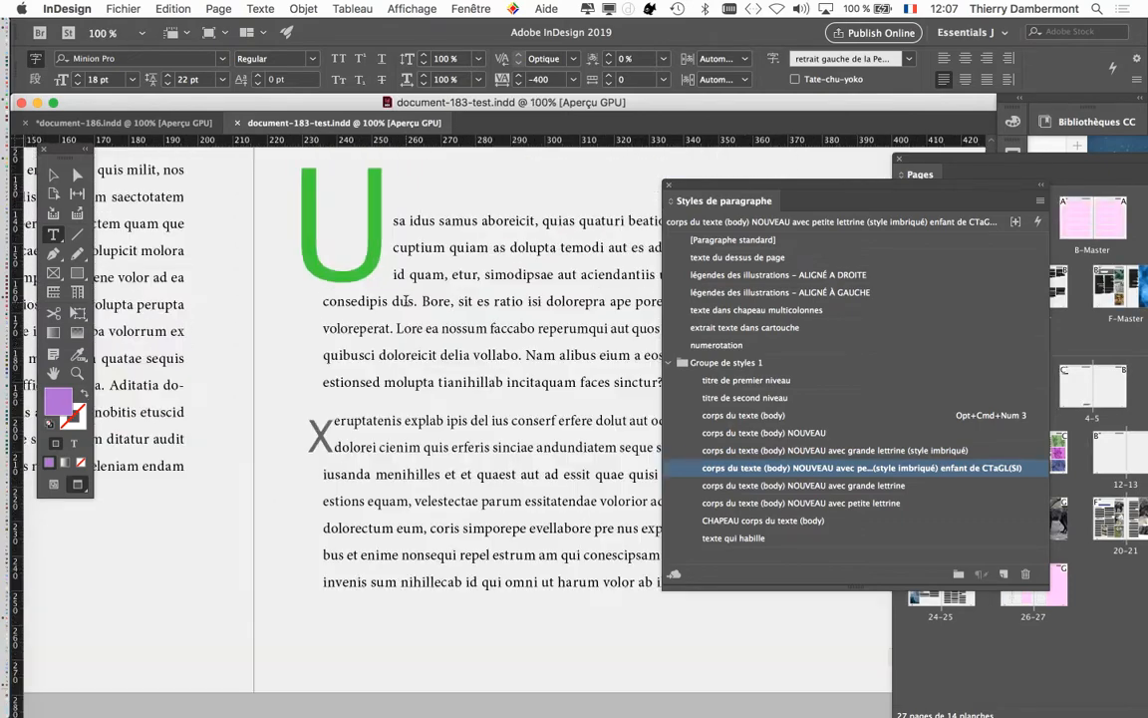
{"action": "scroll", "coordinate": [406, 300], "scroll_direction": "up", "scroll_amount": 1}
{"action": "scroll", "coordinate": [406, 300], "scroll_direction": "up", "scroll_amount": 1}
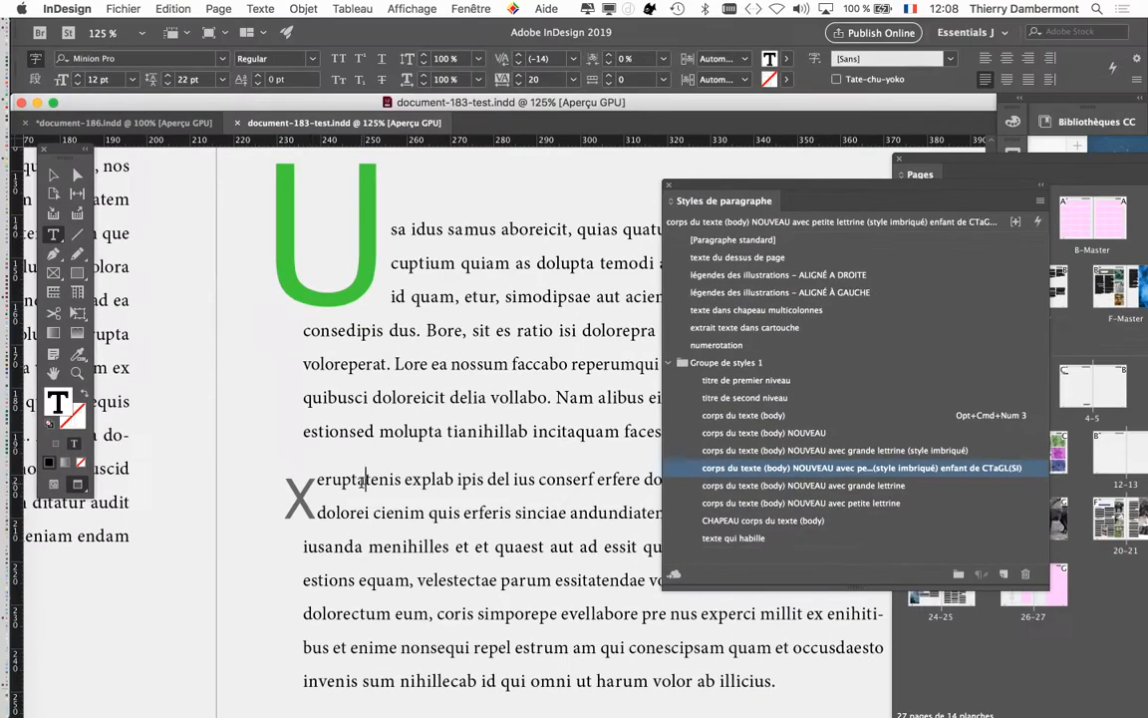
{"action": "left_click", "coordinate": [54, 175]}
{"action": "left_click", "coordinate": [232, 317]}
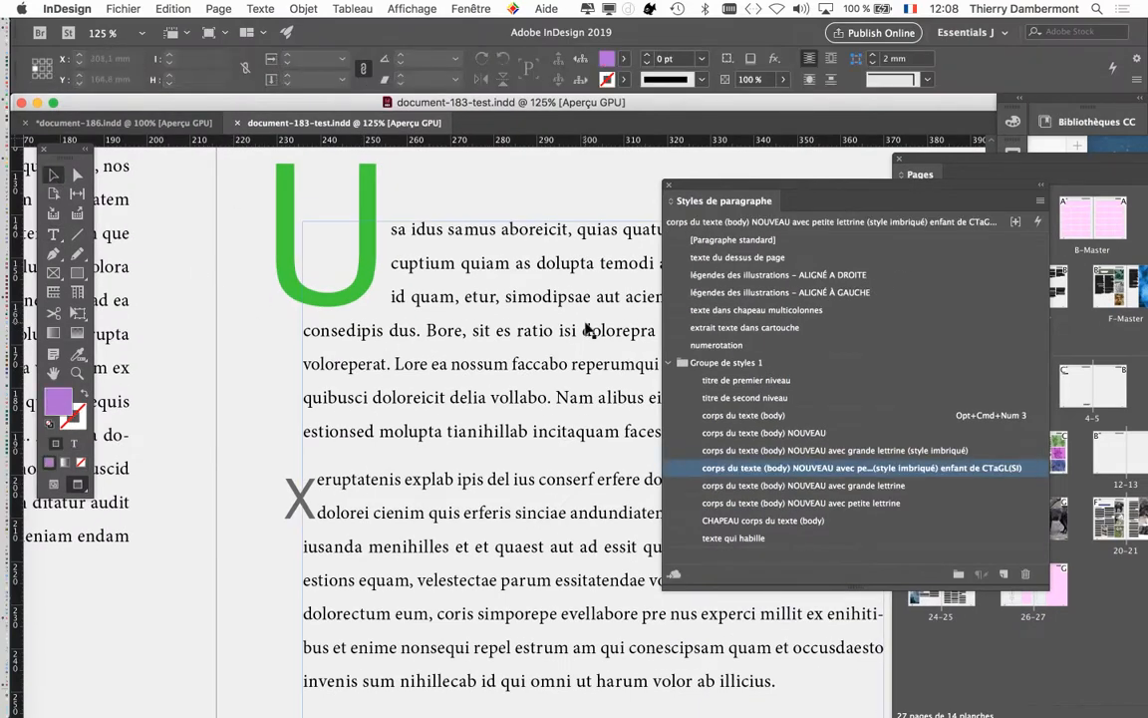
- Display the character styles large enough to list every style, and arrange both style lists clear of the drop caps
{"action": "left_click_drag", "start_coordinate": [711, 185], "coordinate": [770, 110]}
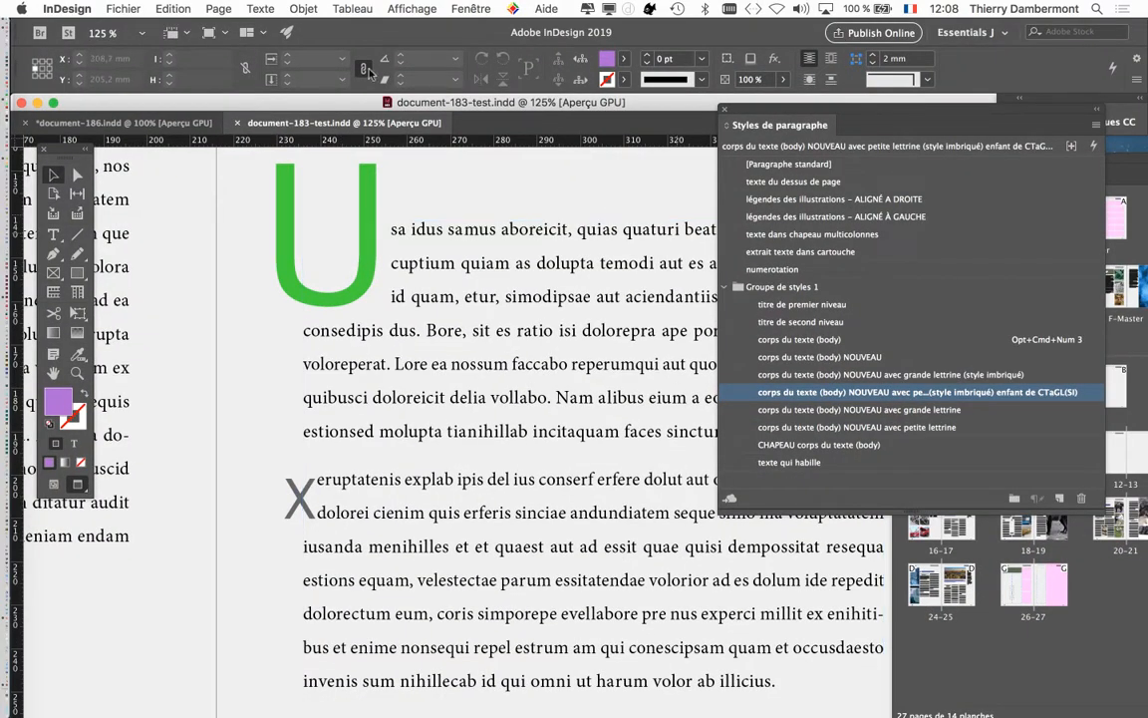
{"action": "left_click", "coordinate": [257, 9]}
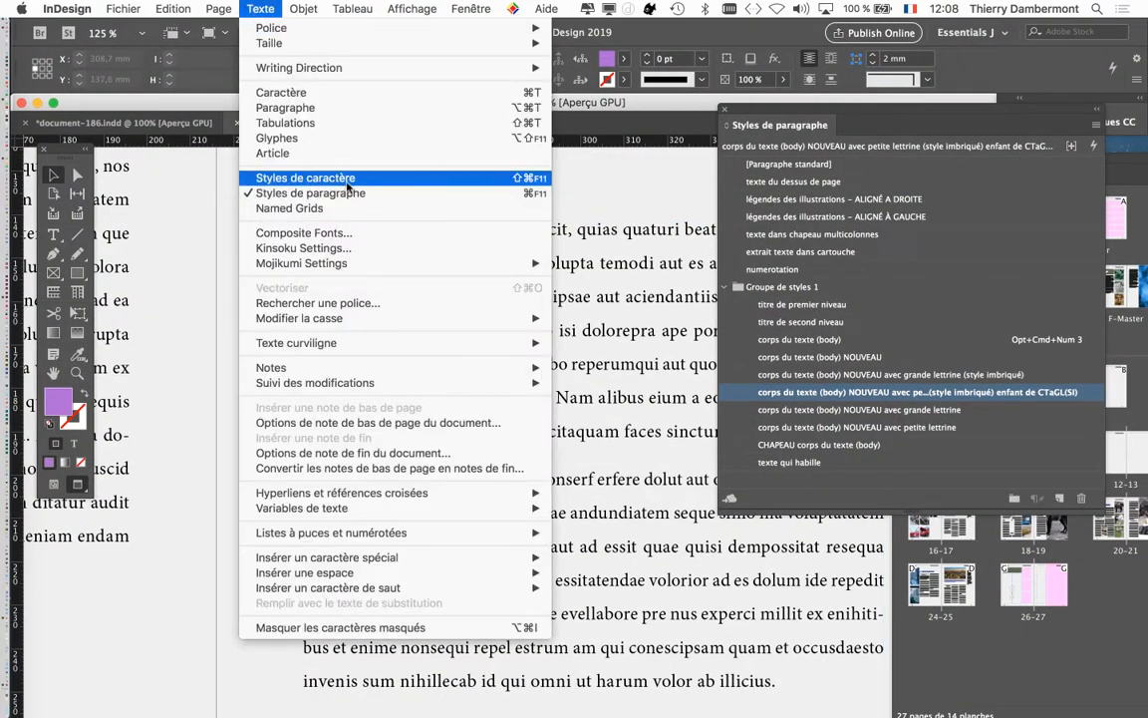
{"action": "left_click", "coordinate": [299, 176]}
{"action": "left_click_drag", "start_coordinate": [631, 179], "coordinate": [174, 121]}
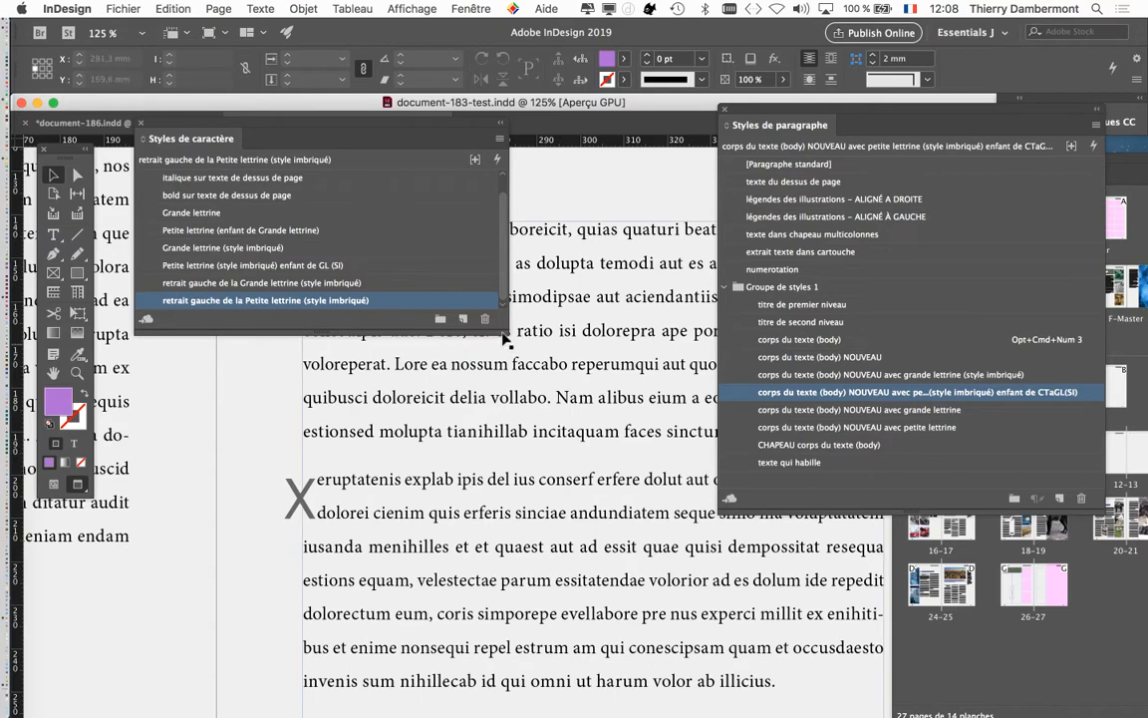
{"action": "left_click_drag", "start_coordinate": [507, 331], "coordinate": [452, 403]}
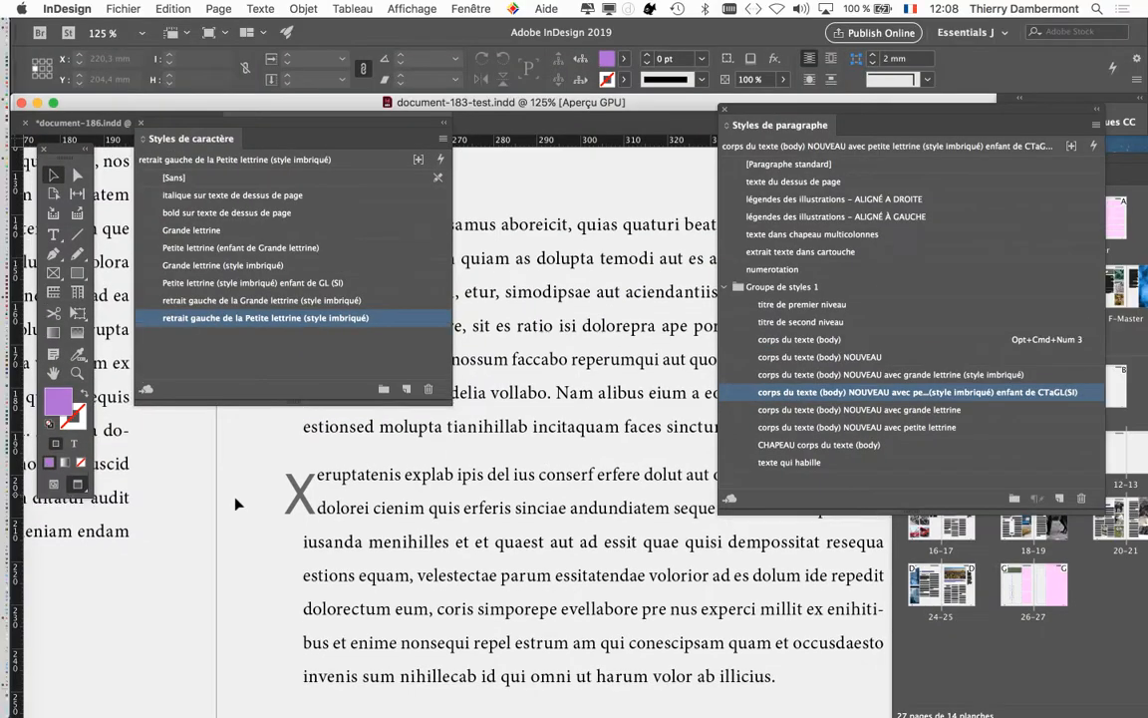
{"action": "scroll", "coordinate": [237, 505], "scroll_direction": "down", "scroll_amount": 10}
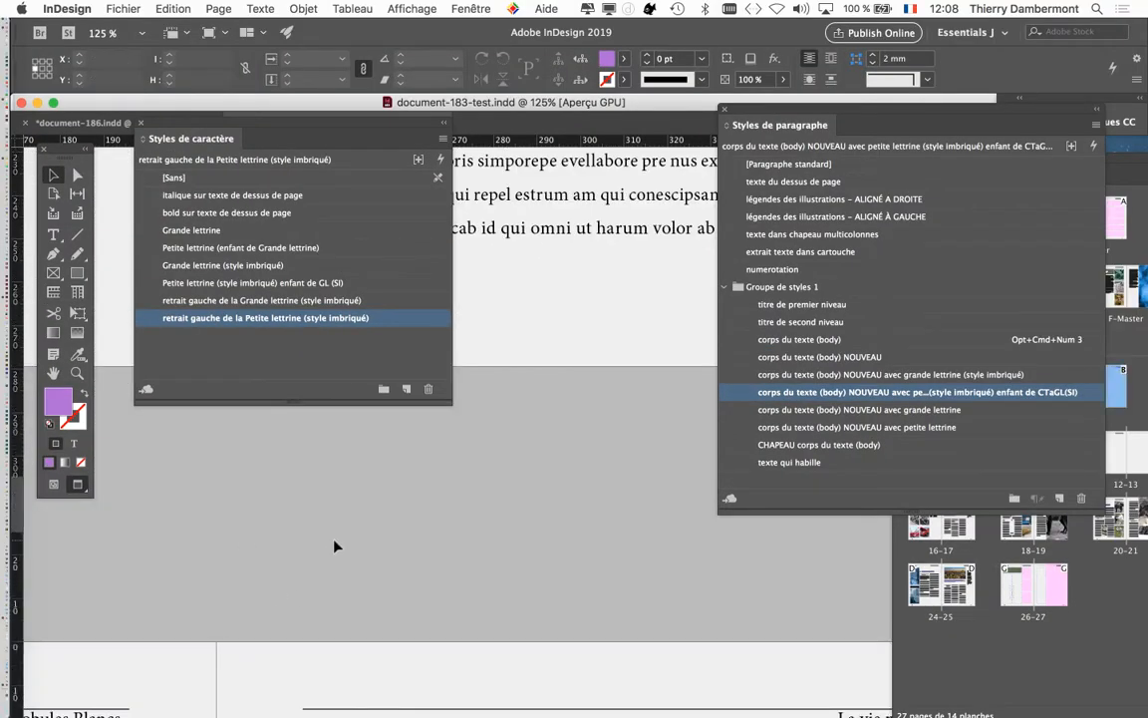
{"action": "scroll", "coordinate": [336, 546], "scroll_direction": "up", "scroll_amount": 10}
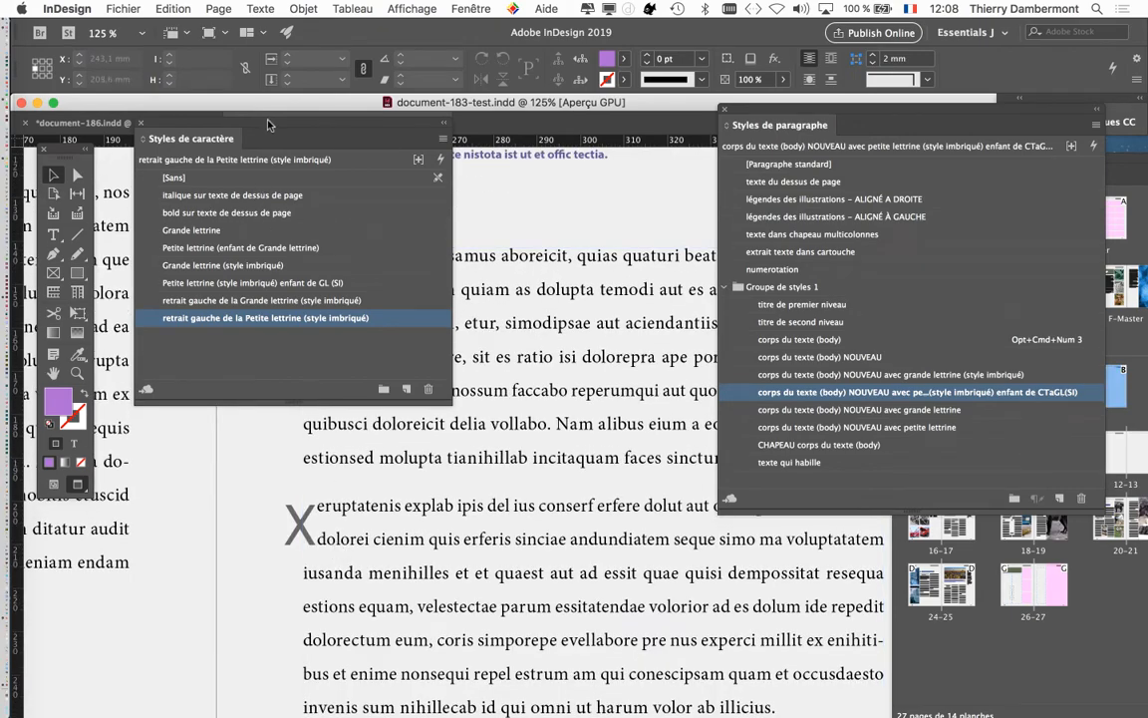
{"action": "left_click_drag", "start_coordinate": [264, 140], "coordinate": [661, 106]}
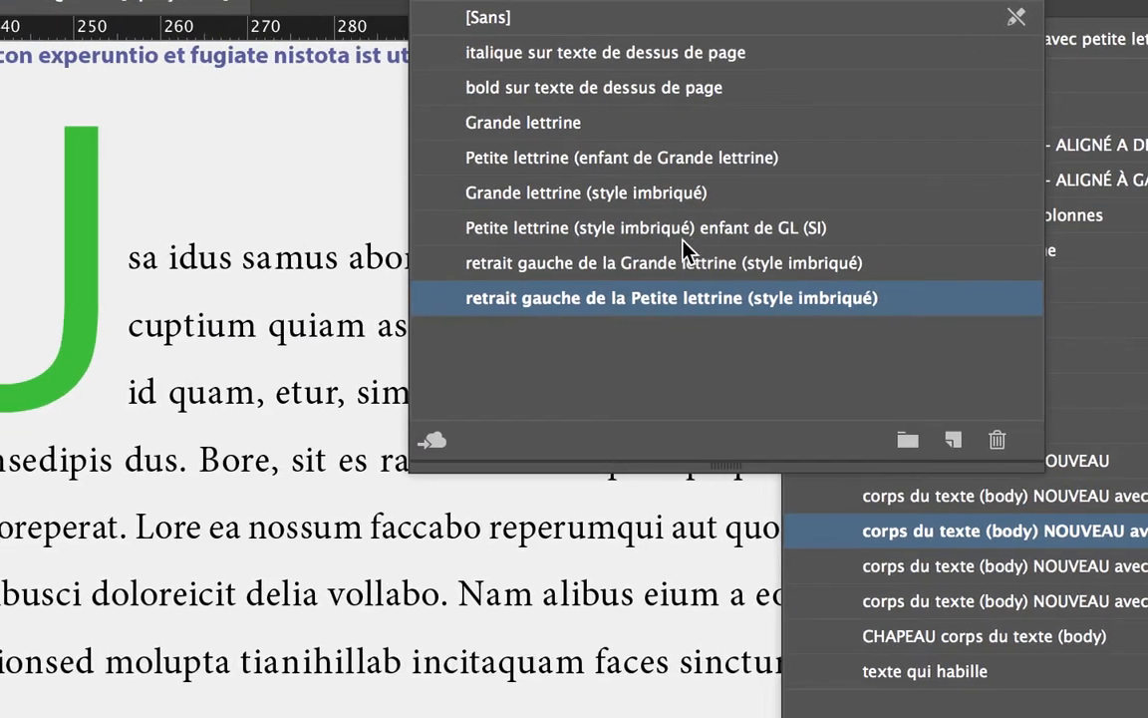
- Change the character style "Petite lettrine (style imbriqué) enfant de GL (SI)" to Arial Black Regular at 11 pt
{"action": "left_click", "coordinate": [683, 237]}
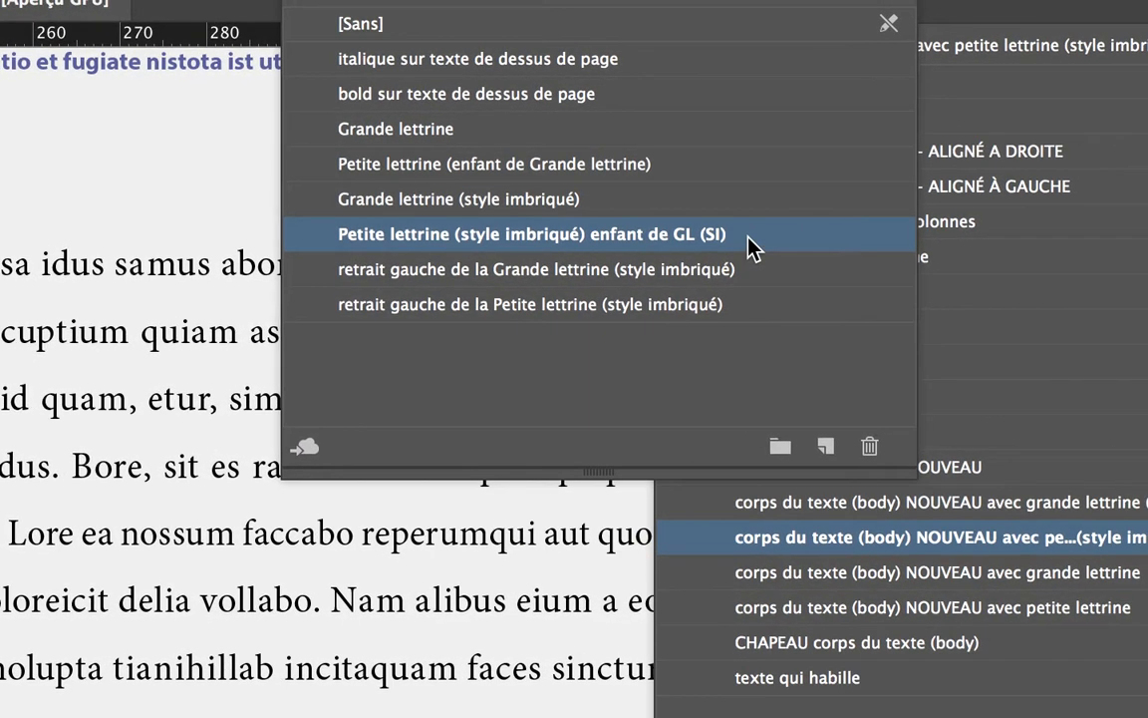
{"action": "double_click", "coordinate": [749, 247]}
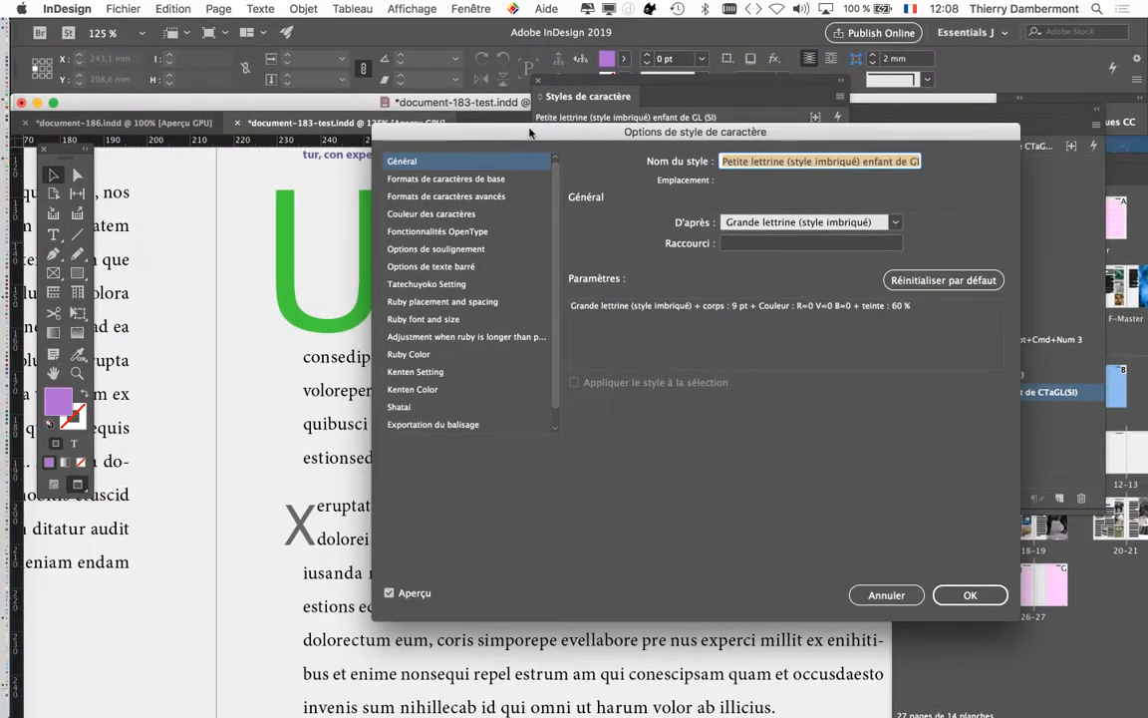
{"action": "left_click_drag", "start_coordinate": [529, 133], "coordinate": [657, 127]}
{"action": "left_click", "coordinate": [573, 173]}
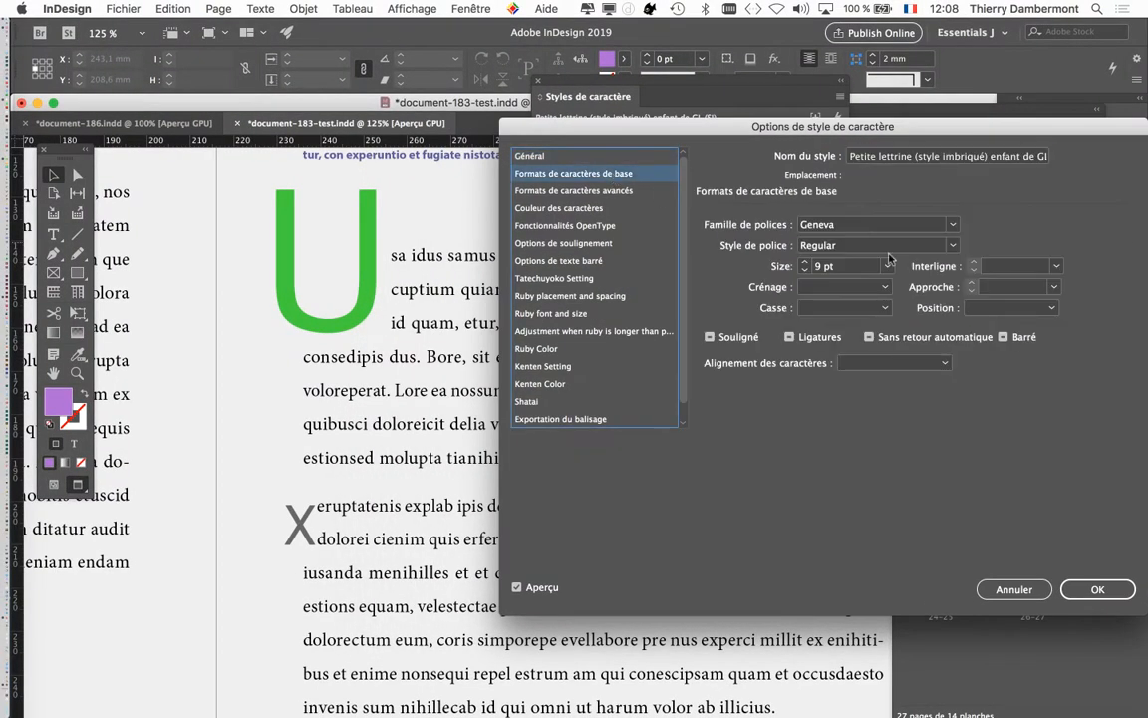
{"action": "left_click", "coordinate": [880, 230]}
{"action": "type", "text": "ap"}
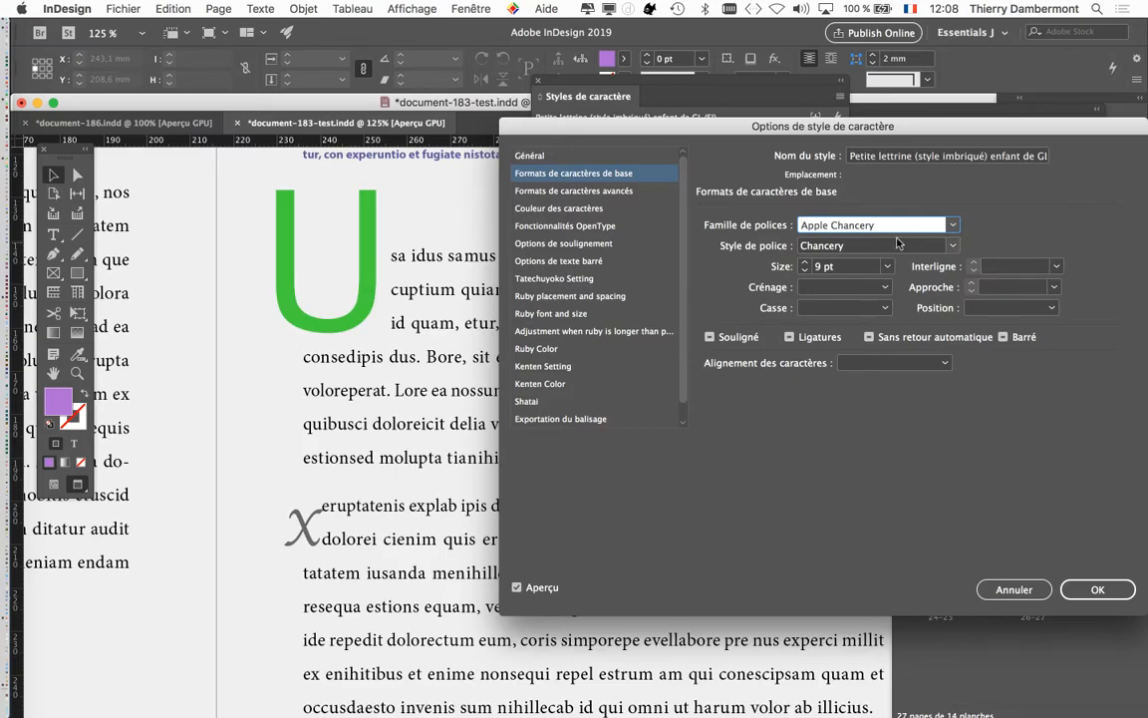
{"action": "type", "text": "ar"}
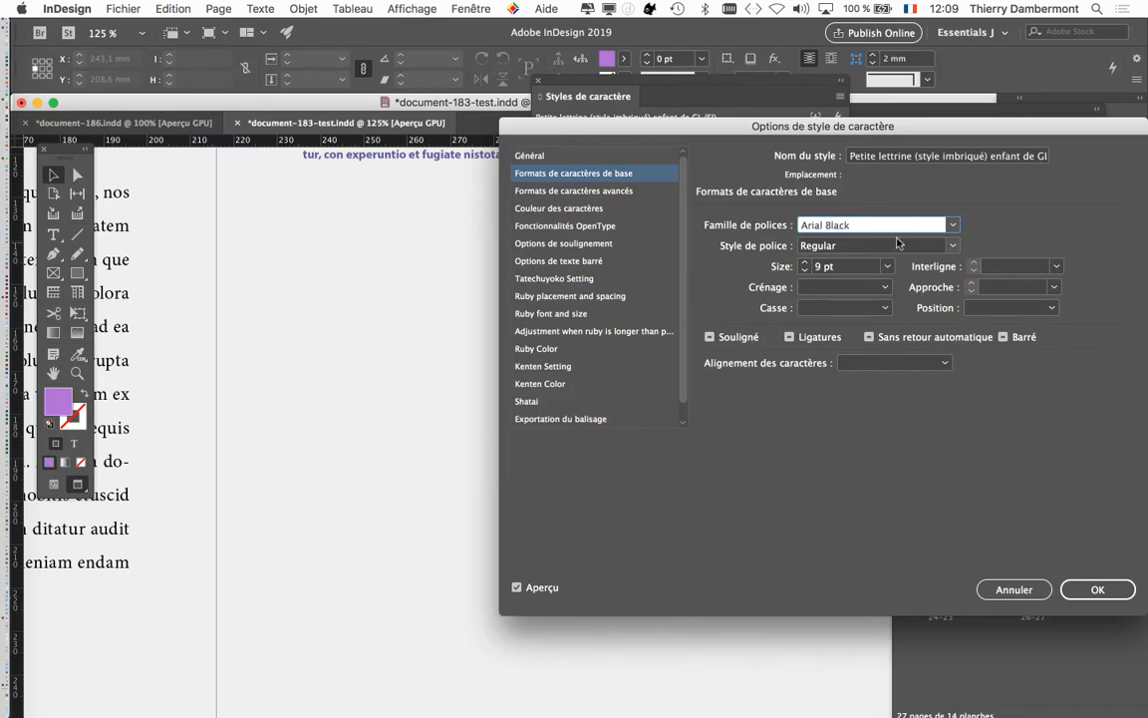
{"action": "left_click", "coordinate": [803, 262]}
{"action": "left_click", "coordinate": [803, 262]}
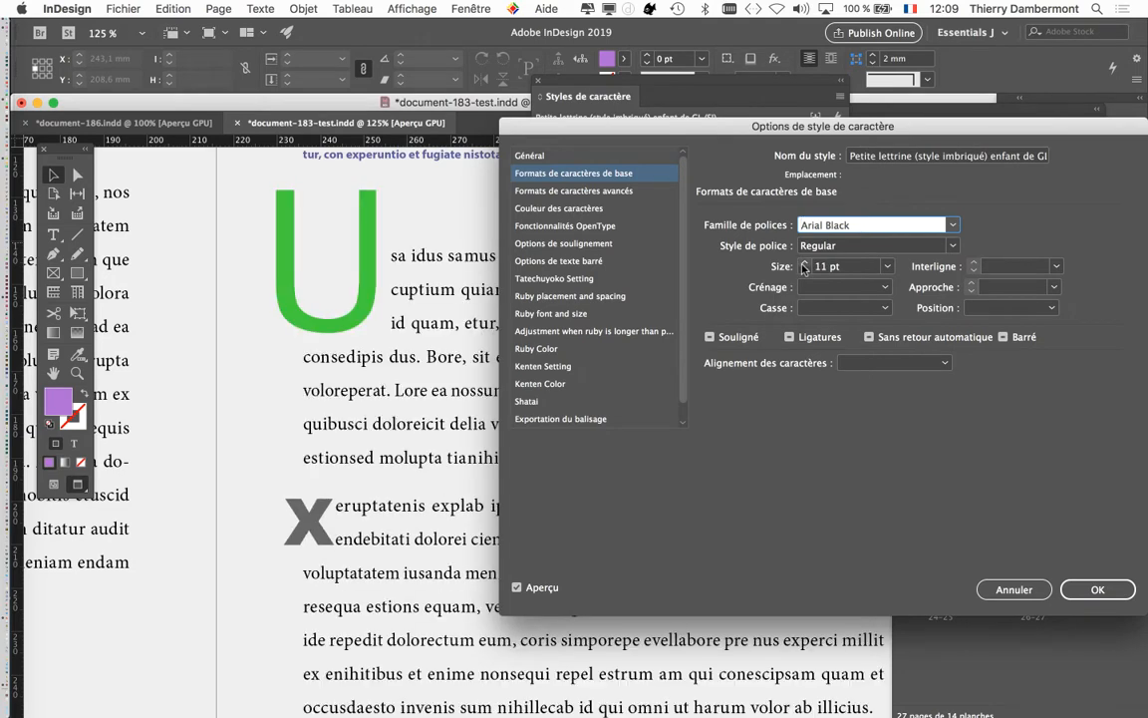
{"action": "left_click", "coordinate": [1097, 589]}
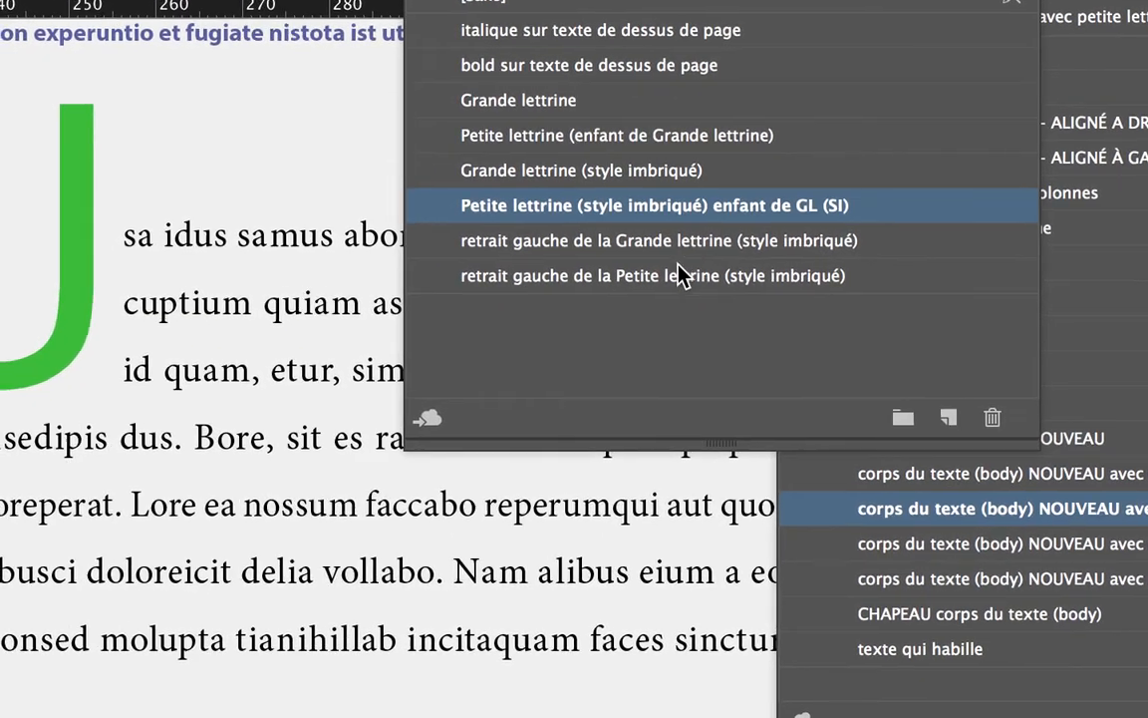
- Fine-tune the negative tracking of the character style "retrait gauche de la Petite lettrine (style imbriqué)" to shift the grey X slightly further left
{"action": "left_click", "coordinate": [677, 291]}
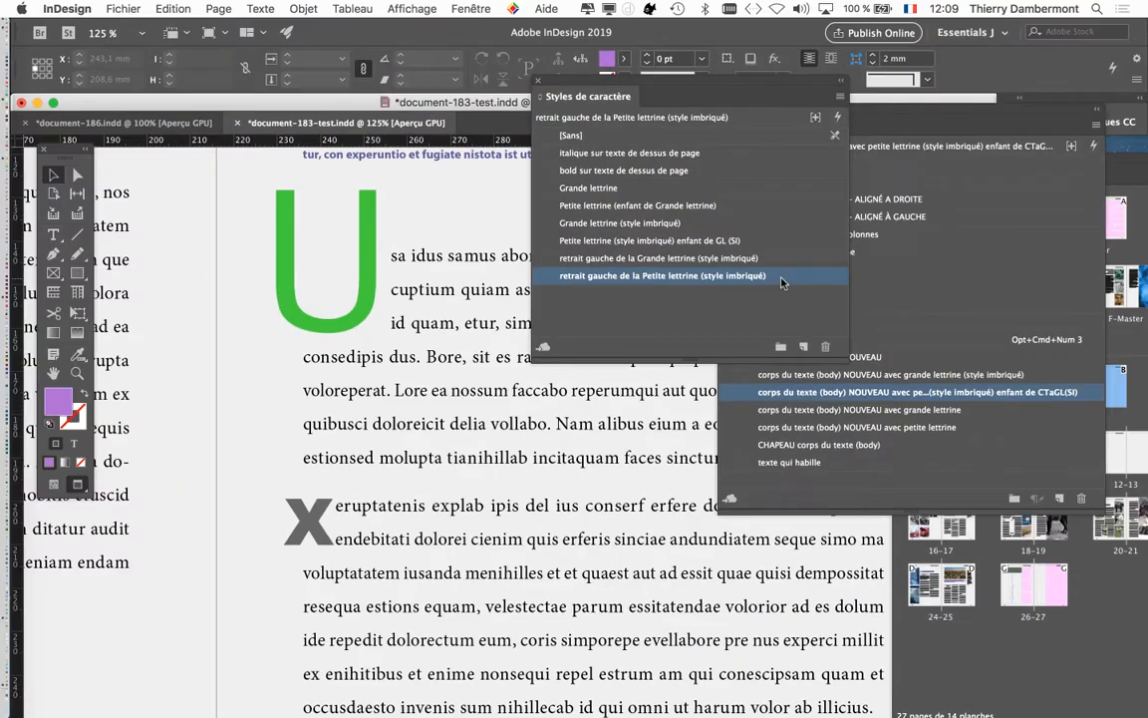
{"action": "double_click", "coordinate": [755, 271]}
{"action": "left_click", "coordinate": [612, 176]}
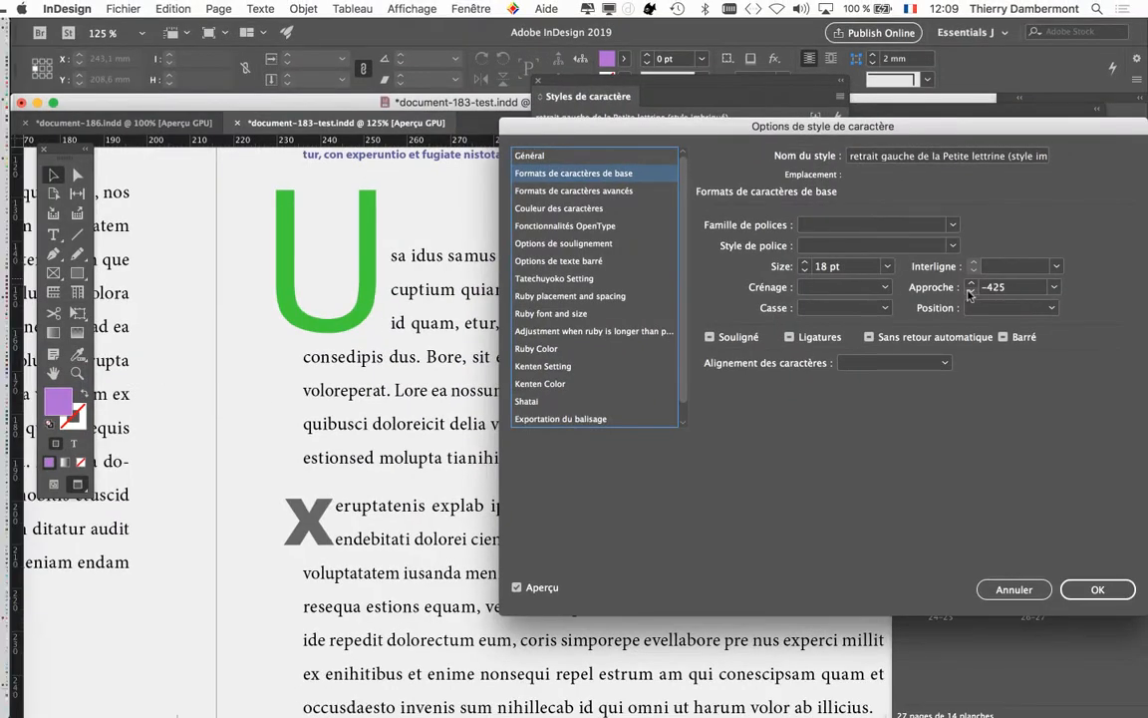
{"action": "left_click", "coordinate": [969, 292]}
{"action": "left_click", "coordinate": [970, 292]}
{"action": "left_click", "coordinate": [970, 292]}
{"action": "left_click", "coordinate": [970, 292]}
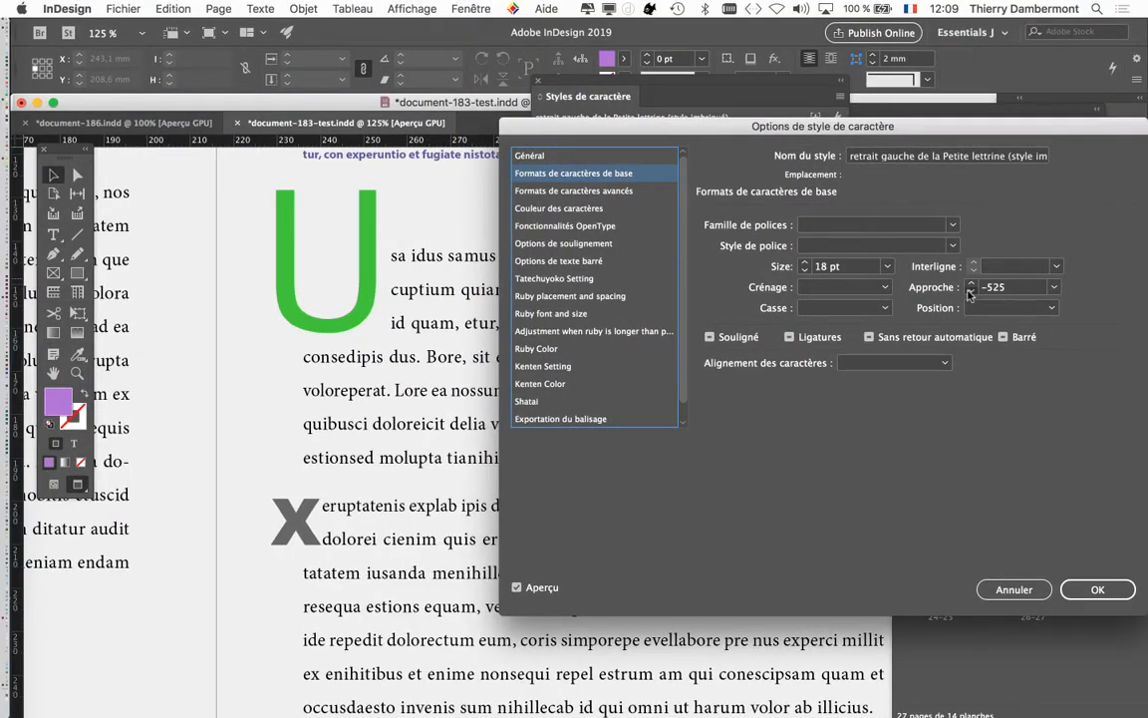
{"action": "left_click", "coordinate": [970, 293]}
{"action": "left_click", "coordinate": [970, 292]}
{"action": "left_click", "coordinate": [970, 292]}
{"action": "left_click", "coordinate": [971, 283]}
{"action": "left_click", "coordinate": [971, 283]}
{"action": "left_click", "coordinate": [971, 283]}
{"action": "left_click", "coordinate": [971, 283]}
{"action": "left_click", "coordinate": [970, 283]}
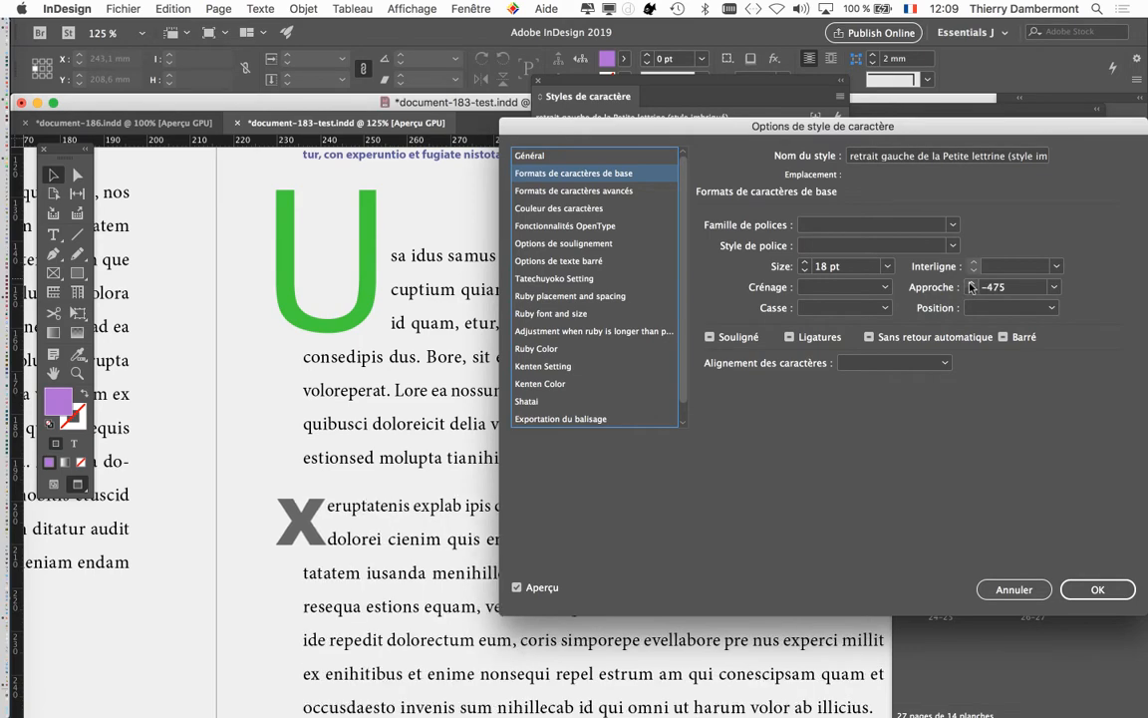
{"action": "left_click", "coordinate": [971, 283]}
{"action": "left_click", "coordinate": [970, 283]}
{"action": "left_click", "coordinate": [971, 283]}
{"action": "left_click", "coordinate": [971, 283]}
{"action": "left_click", "coordinate": [971, 283]}
{"action": "left_click", "coordinate": [971, 292]}
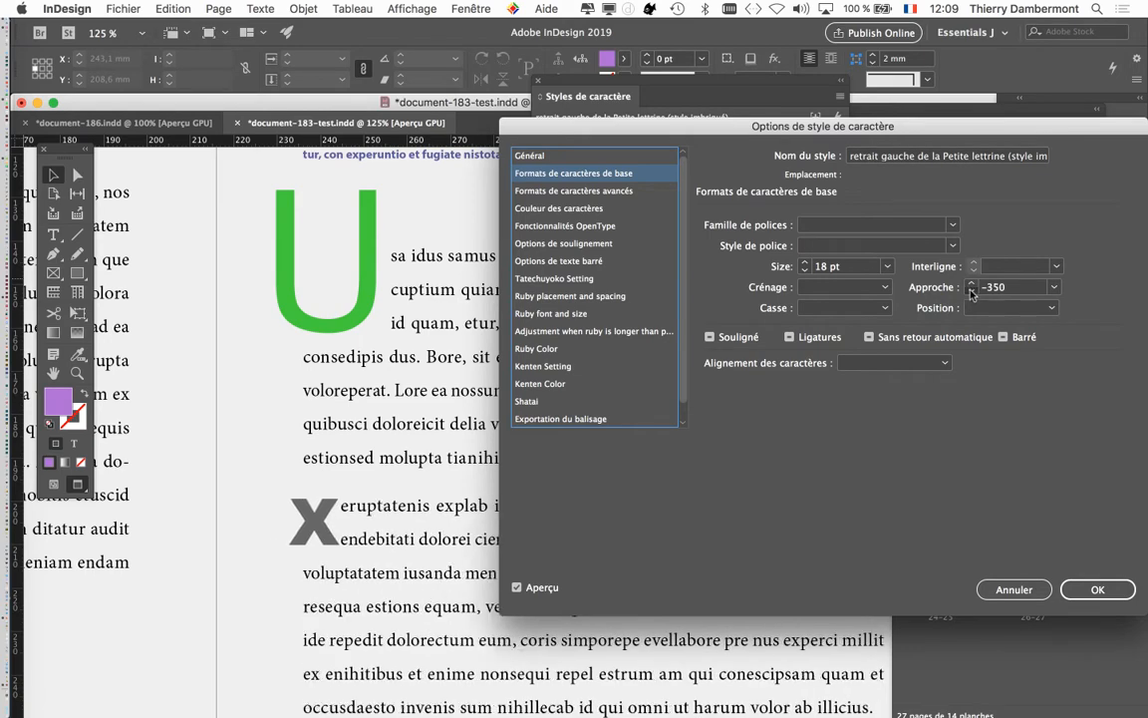
{"action": "left_click", "coordinate": [971, 292]}
{"action": "left_click", "coordinate": [971, 292]}
{"action": "left_click", "coordinate": [971, 292]}
{"action": "left_click", "coordinate": [971, 292]}
{"action": "left_click", "coordinate": [971, 292]}
{"action": "left_click", "coordinate": [971, 292]}
{"action": "left_click", "coordinate": [971, 292]}
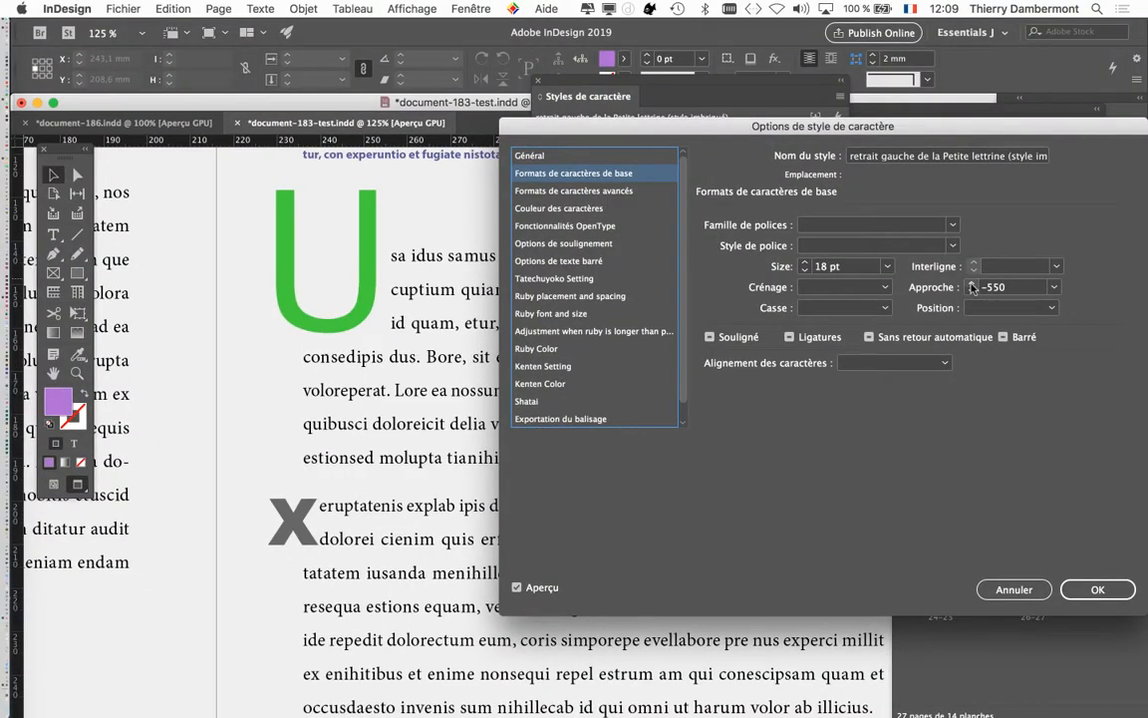
{"action": "left_click", "coordinate": [970, 283]}
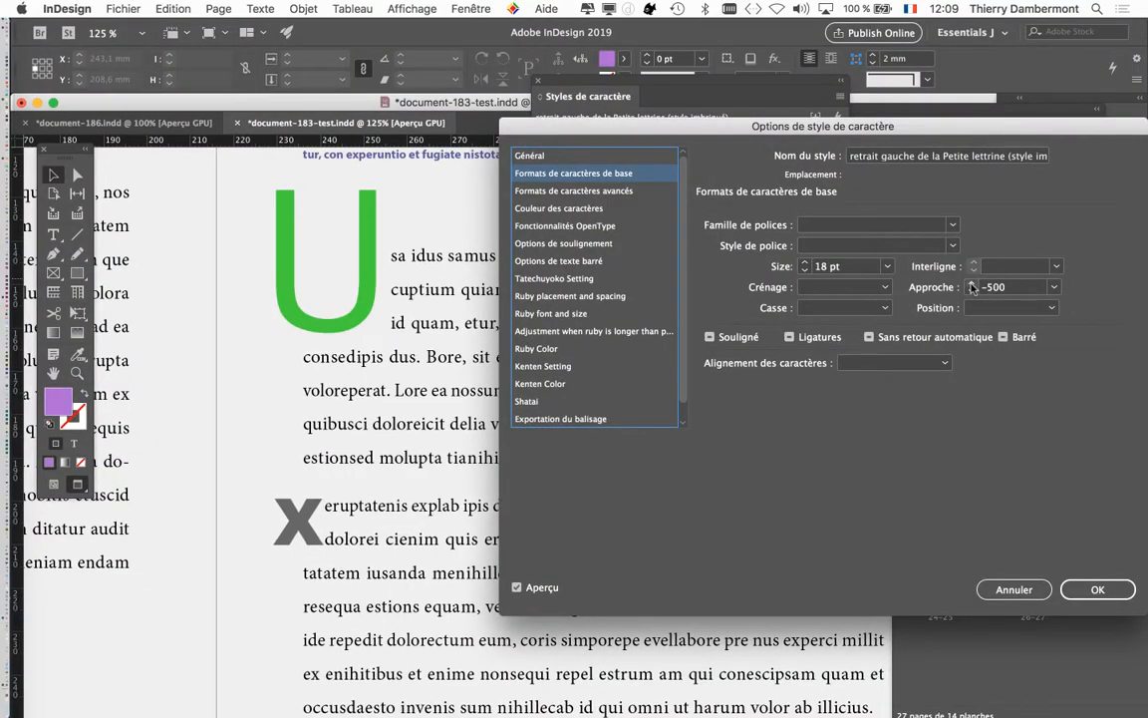
{"action": "left_click", "coordinate": [971, 283]}
{"action": "left_click", "coordinate": [1098, 588]}
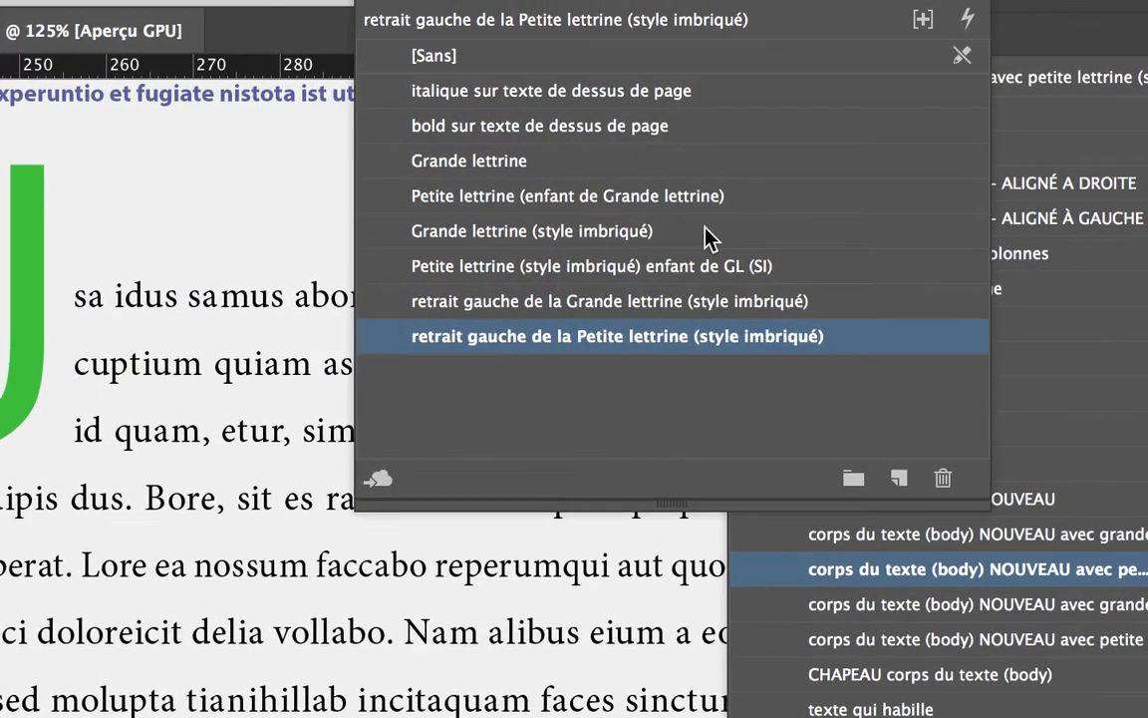
- Set the character colour of the style "Grande lettrine (style imbriqué)" to the orange swatch R=233 G=124 B=76
{"action": "double_click", "coordinate": [707, 231]}
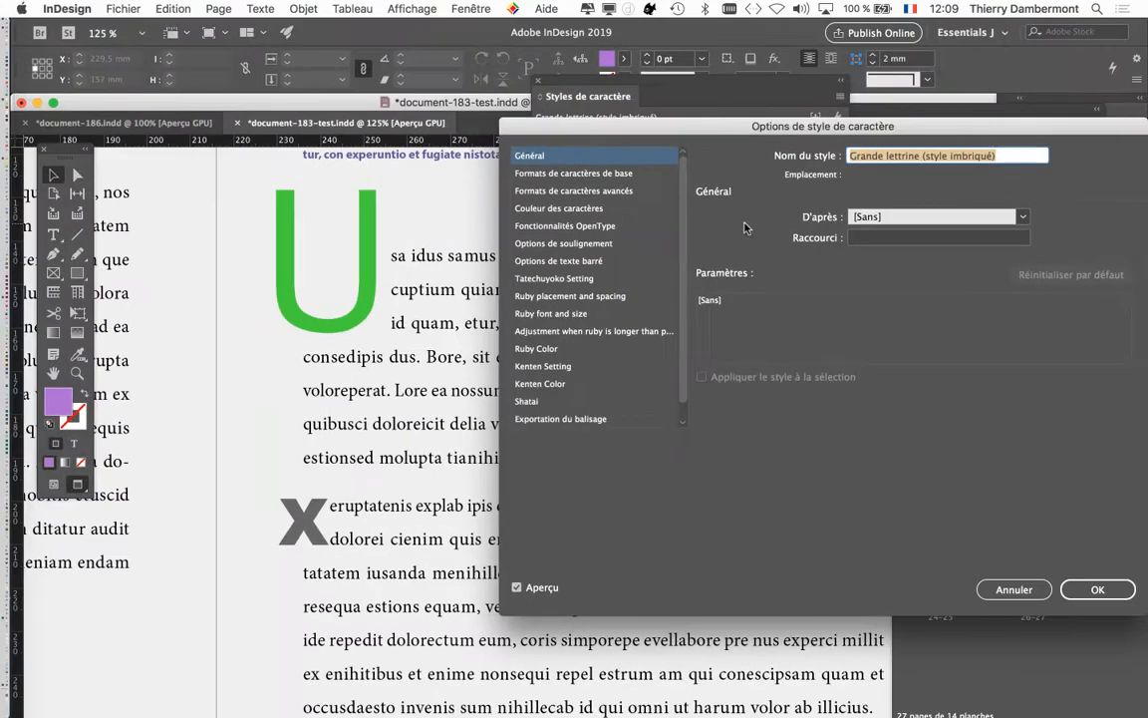
{"action": "left_click", "coordinate": [639, 208]}
{"action": "left_click", "coordinate": [912, 279]}
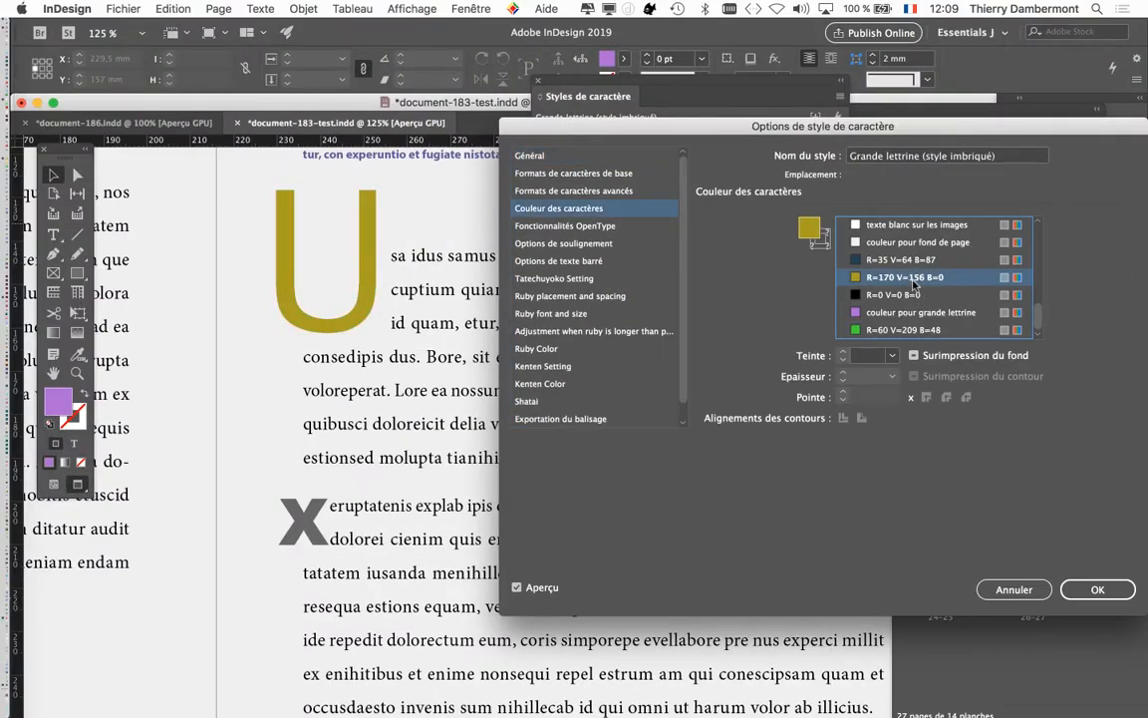
{"action": "left_click", "coordinate": [912, 300]}
{"action": "left_click", "coordinate": [909, 319]}
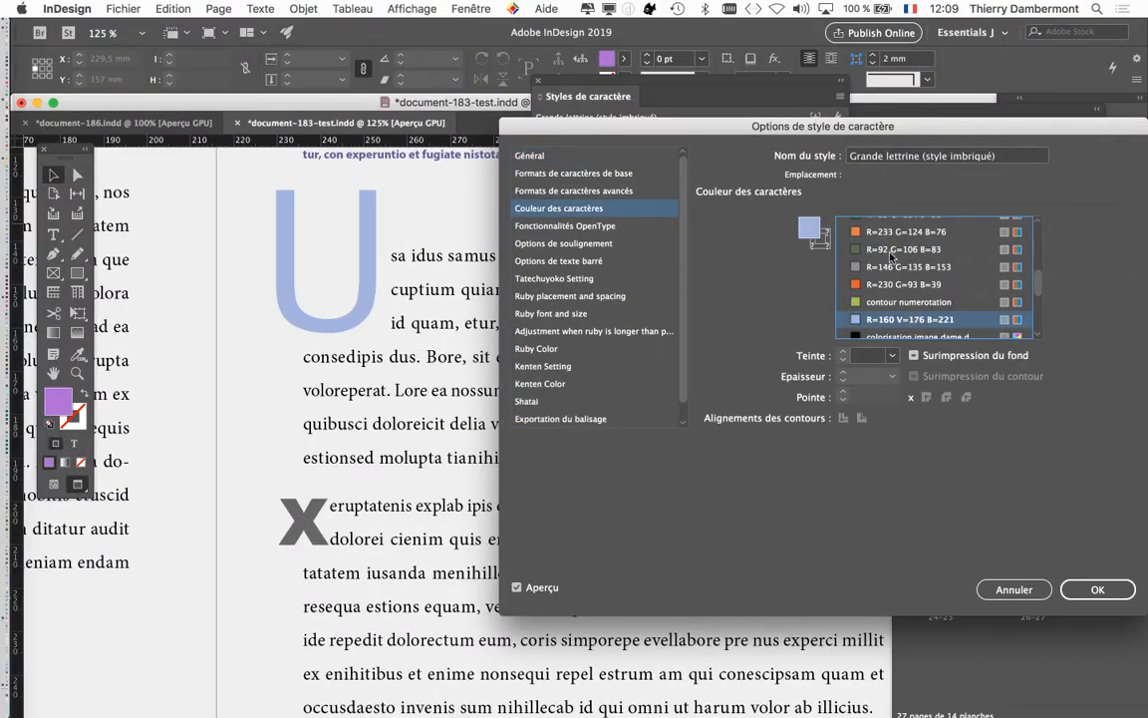
{"action": "left_click", "coordinate": [890, 250]}
{"action": "left_click", "coordinate": [895, 232]}
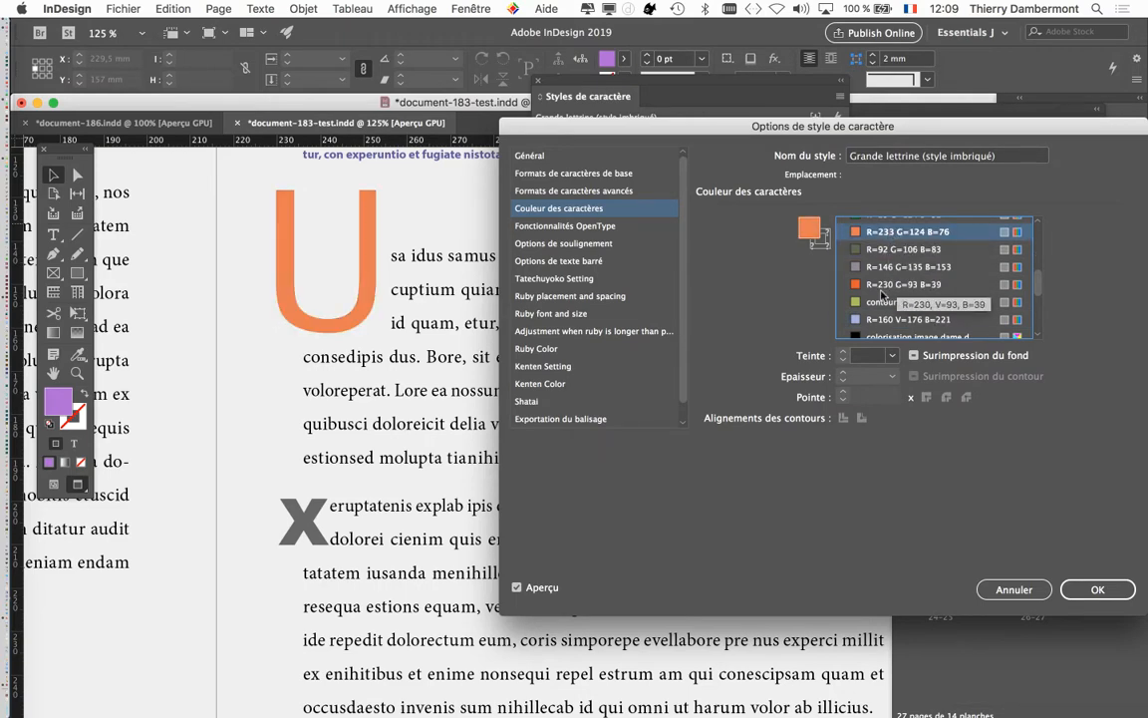
- Change the font of the character style "Grande lettrine (style imbriqué)" to Arial Black Regular and apply the style changes
{"action": "left_click", "coordinate": [558, 174]}
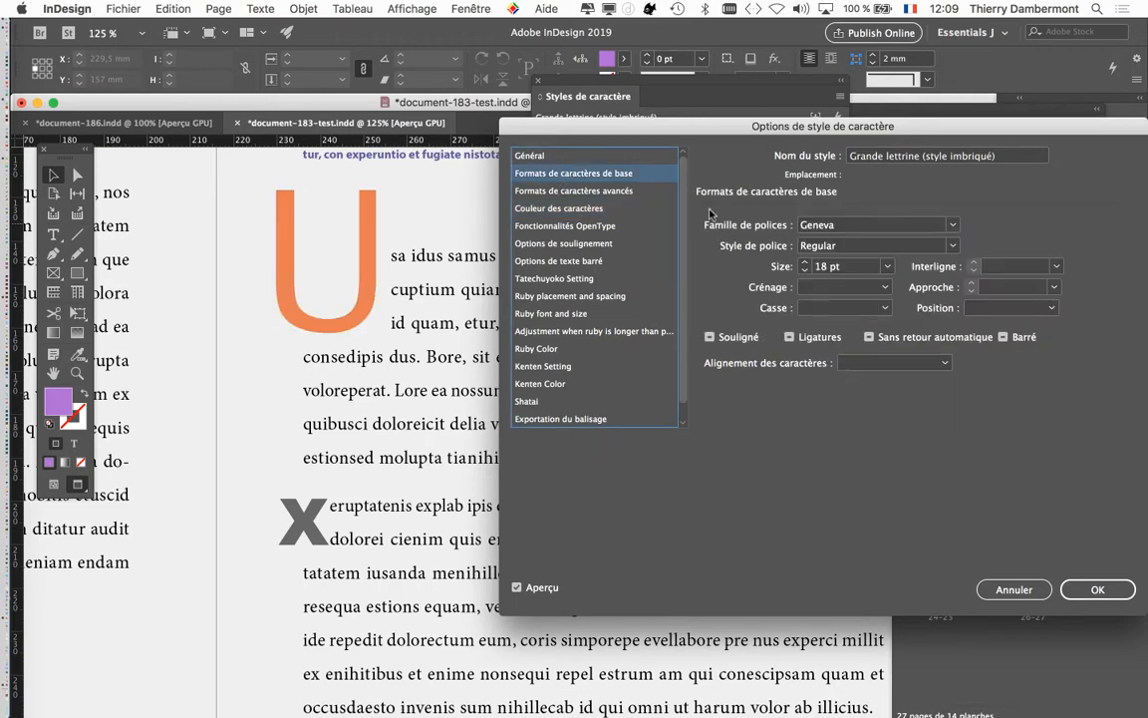
{"action": "left_click", "coordinate": [873, 225]}
{"action": "key", "text": "Down"}
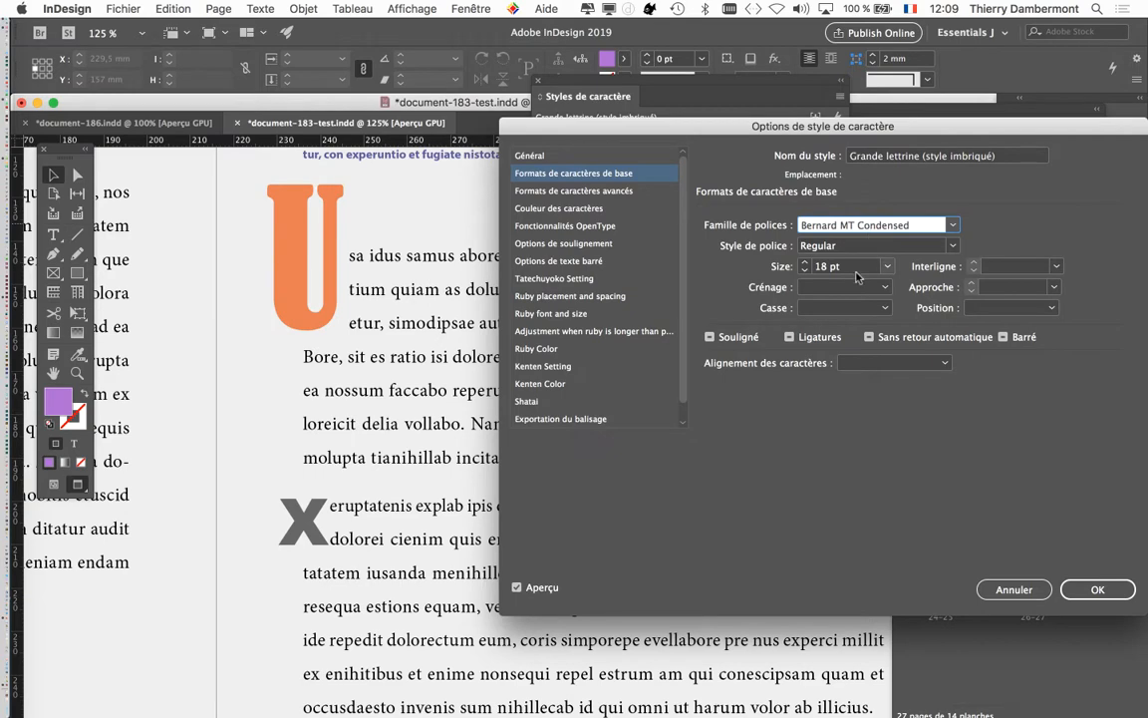
{"action": "key", "text": "Down"}
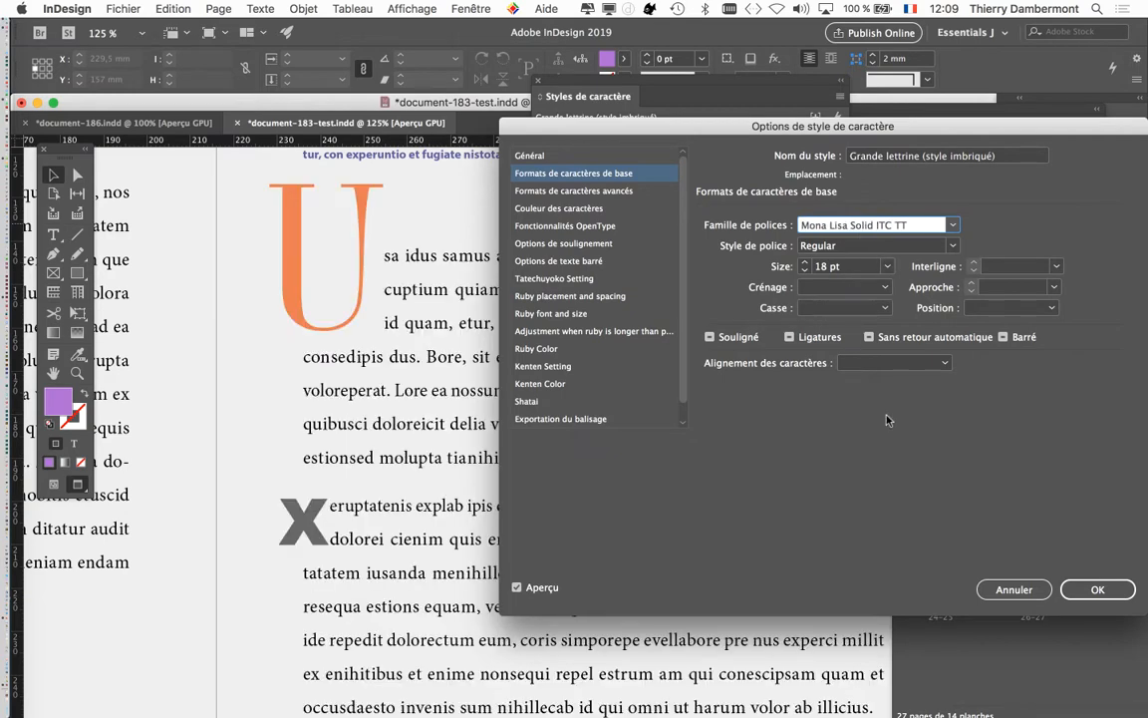
{"action": "key", "text": "Down"}
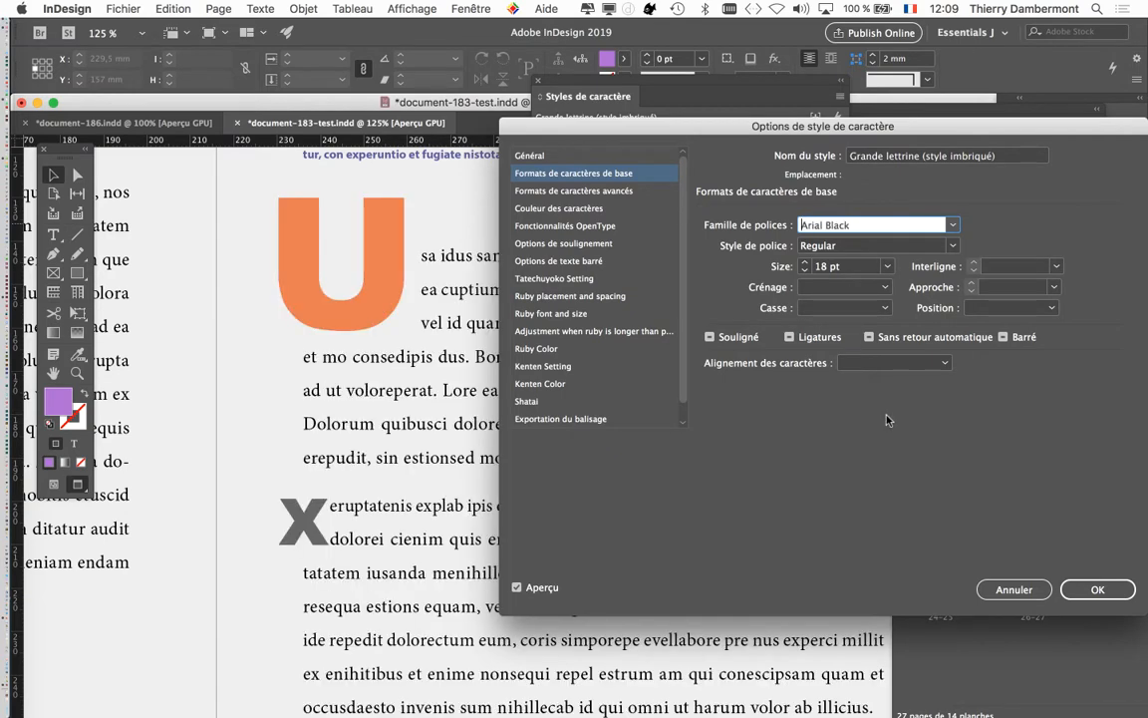
{"action": "key", "text": "Up"}
{"action": "key", "text": "Down"}
{"action": "left_click", "coordinate": [1089, 587]}
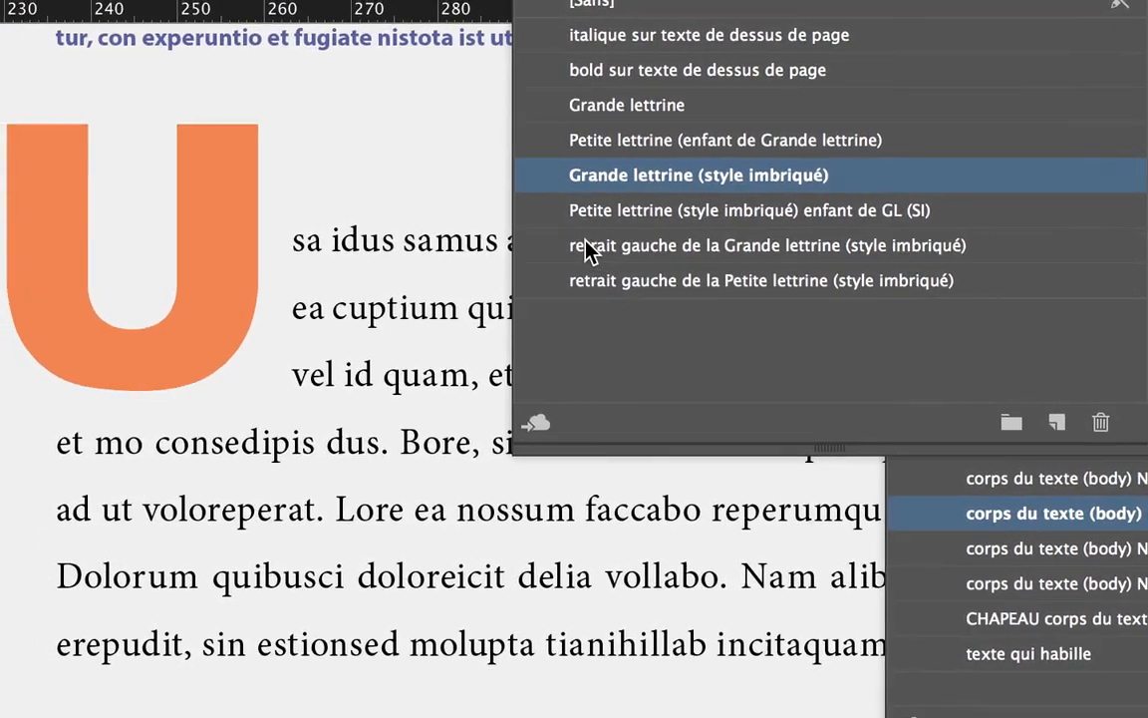
- Set the tracking of the character style "retrait gauche de la Grande lettrine (style imbriqué)" to -475 to shift the large U left
{"action": "left_click", "coordinate": [531, 278]}
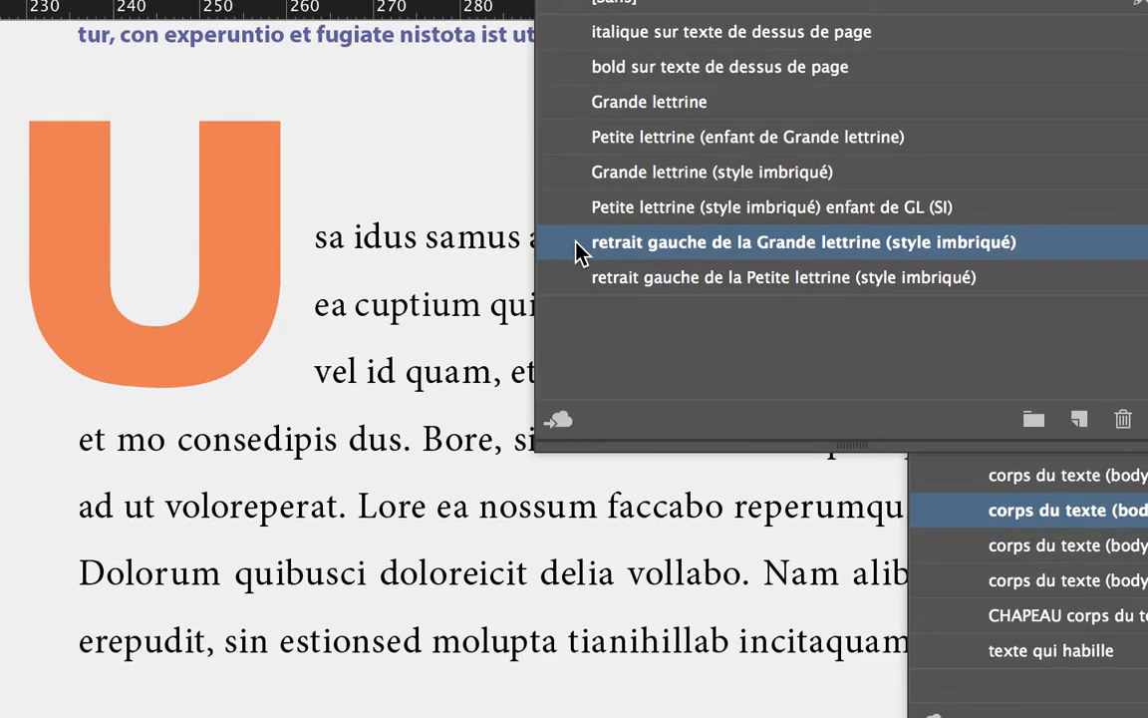
{"action": "double_click", "coordinate": [581, 251]}
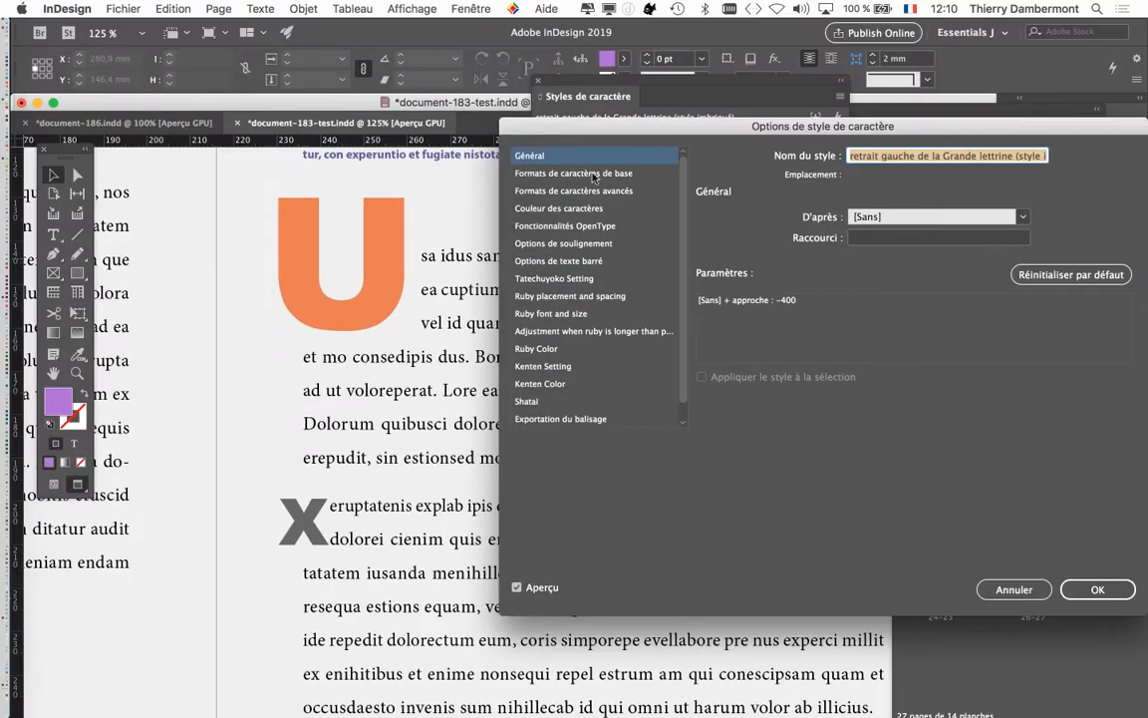
{"action": "left_click", "coordinate": [616, 72]}
{"action": "left_click", "coordinate": [972, 291]}
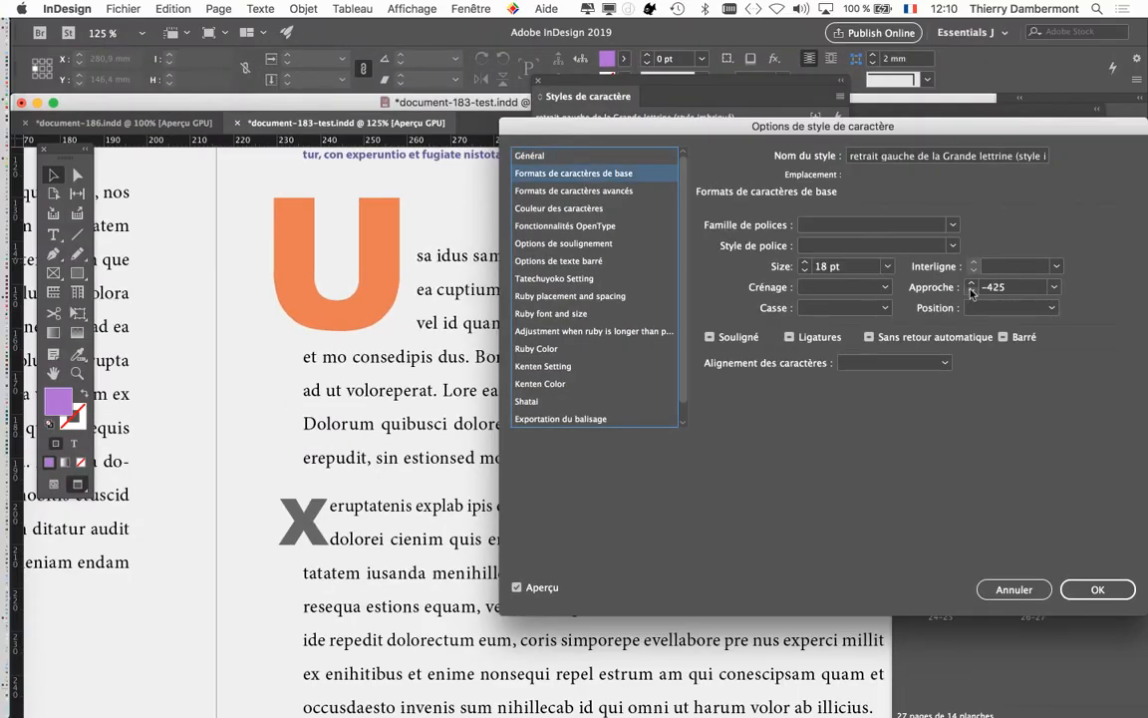
{"action": "left_click", "coordinate": [972, 291]}
{"action": "left_click", "coordinate": [972, 291]}
{"action": "left_click", "coordinate": [972, 291]}
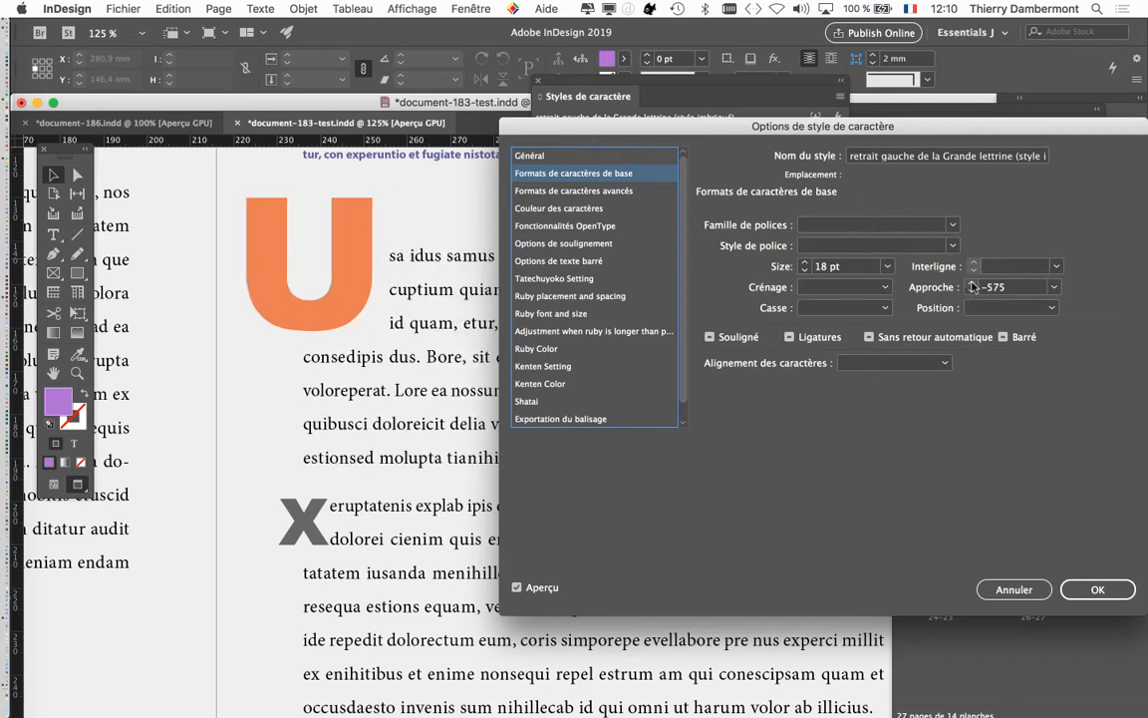
{"action": "left_click", "coordinate": [973, 290]}
{"action": "left_click", "coordinate": [973, 285]}
{"action": "left_click", "coordinate": [972, 285]}
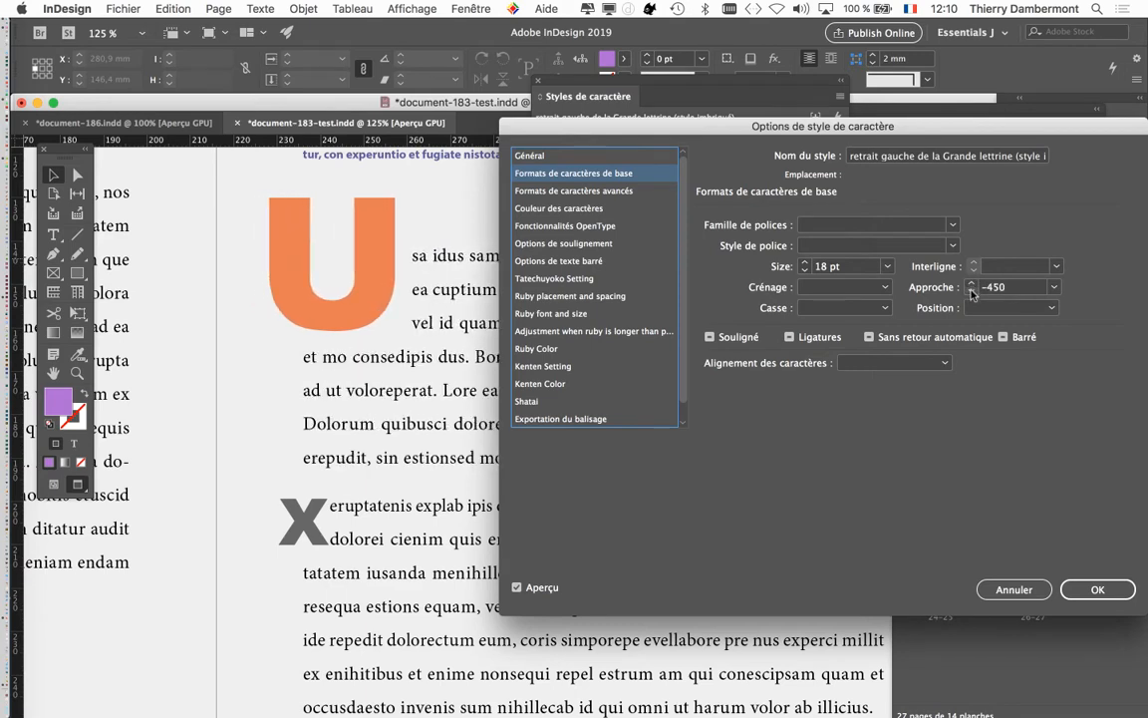
{"action": "left_click", "coordinate": [972, 291]}
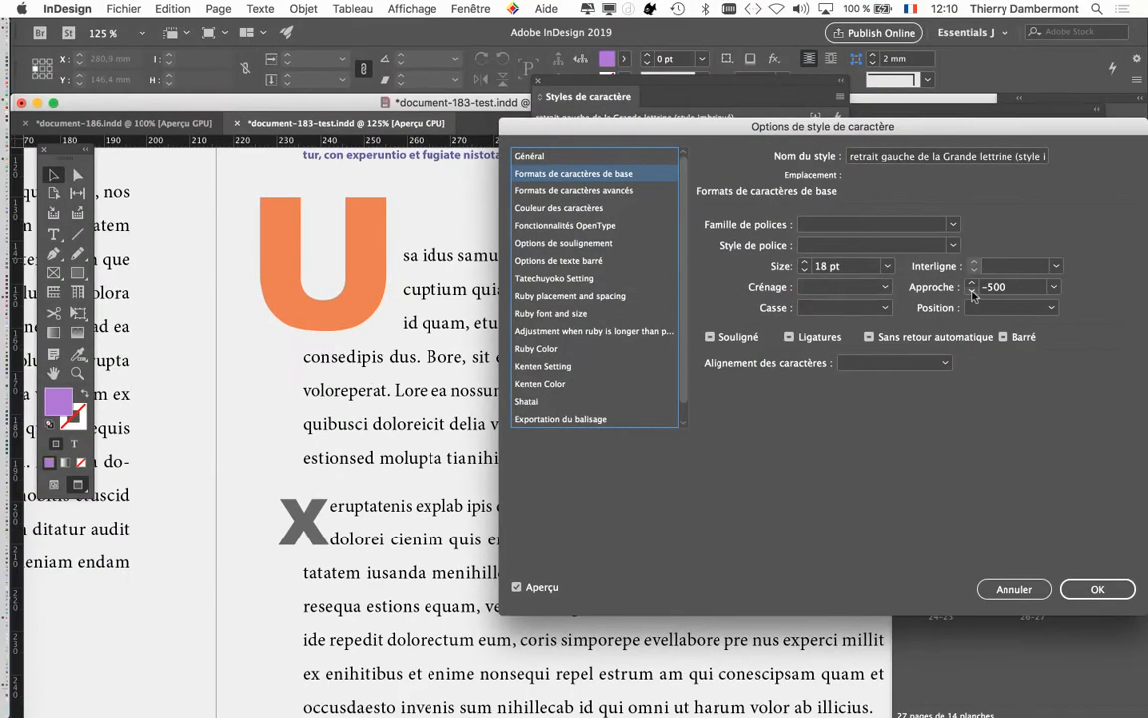
{"action": "left_click", "coordinate": [972, 291]}
{"action": "left_click", "coordinate": [972, 291]}
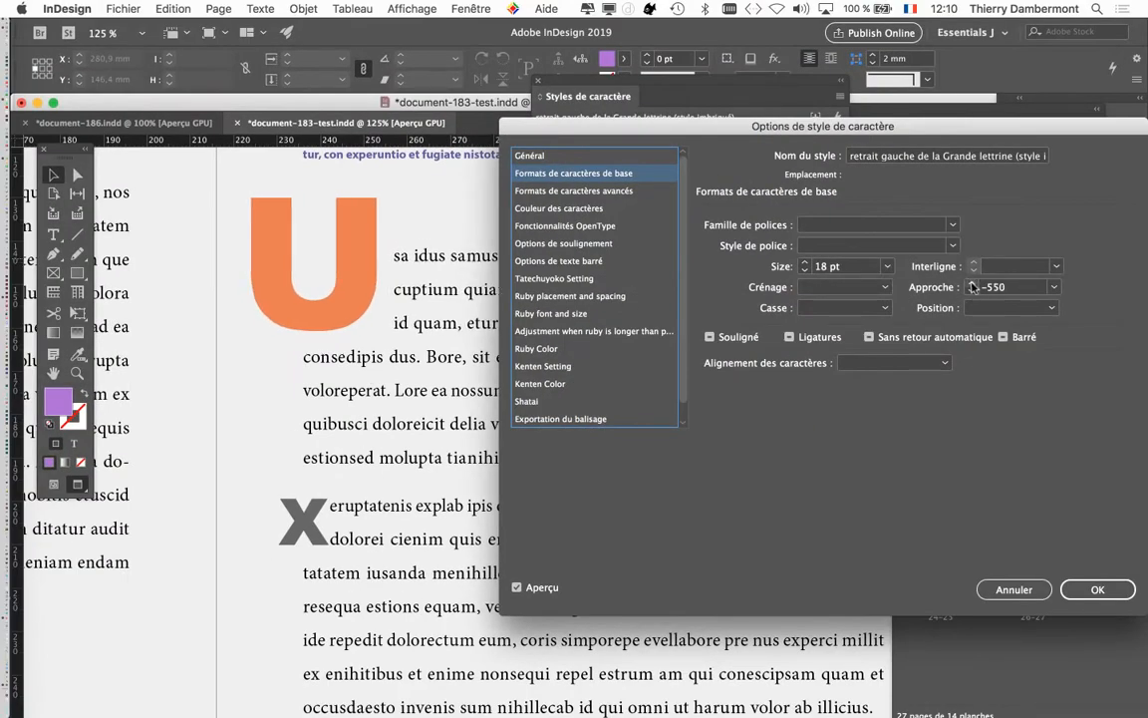
{"action": "left_click", "coordinate": [972, 283]}
{"action": "left_click", "coordinate": [972, 283]}
{"action": "left_click", "coordinate": [972, 283]}
{"action": "left_click", "coordinate": [972, 284]}
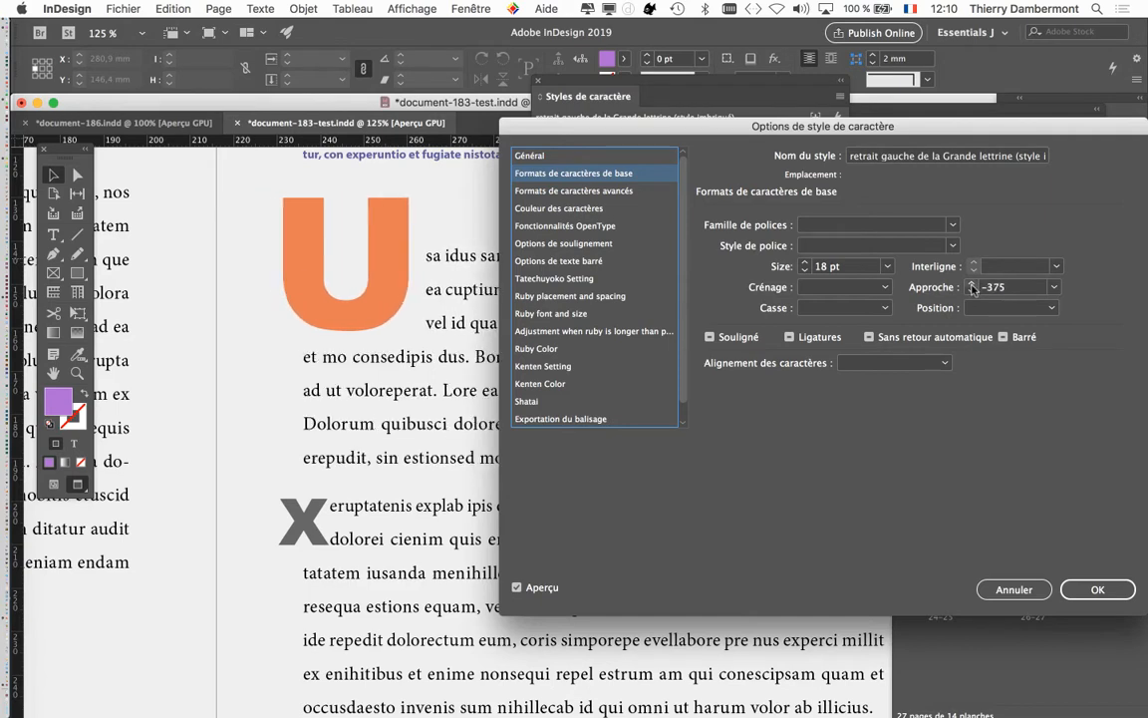
{"action": "left_click", "coordinate": [972, 283]}
{"action": "left_click", "coordinate": [972, 283]}
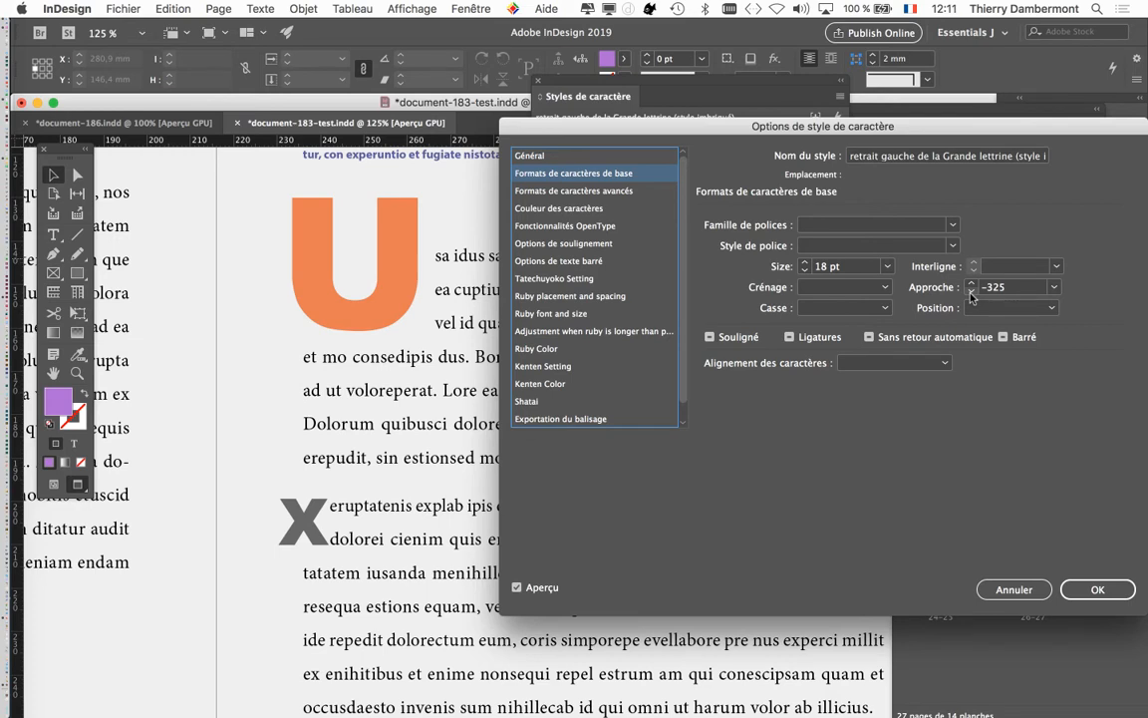
{"action": "left_click", "coordinate": [972, 293]}
{"action": "left_click", "coordinate": [972, 293]}
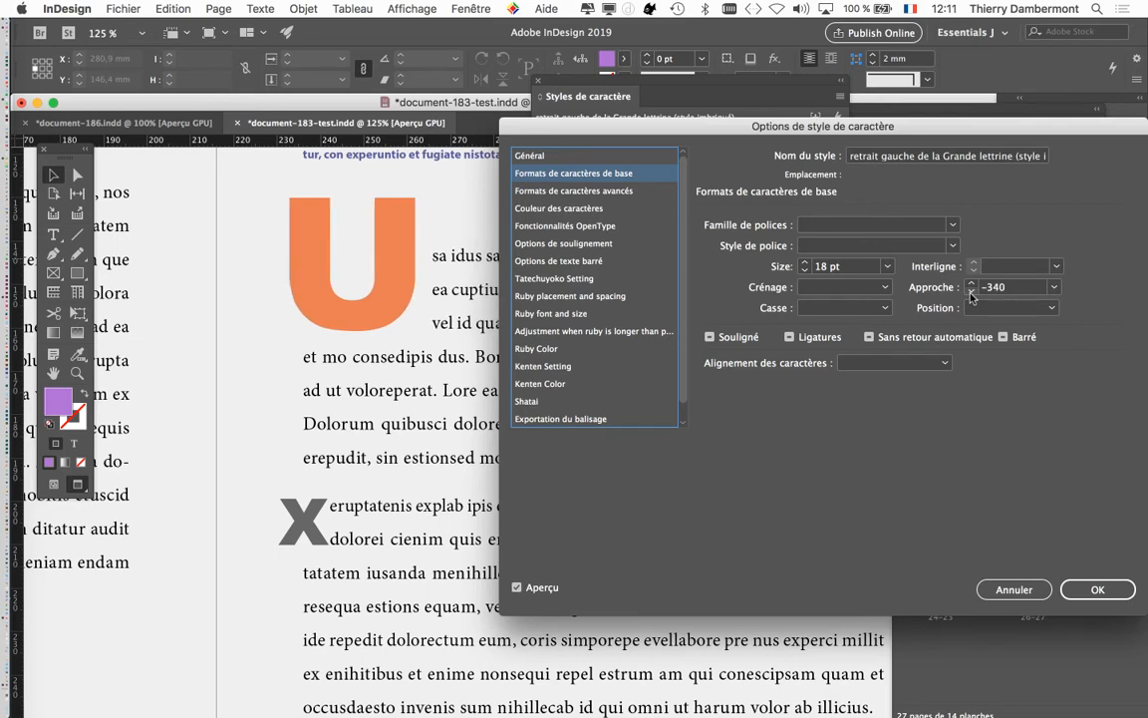
{"action": "left_click", "coordinate": [972, 282]}
{"action": "left_click", "coordinate": [972, 282]}
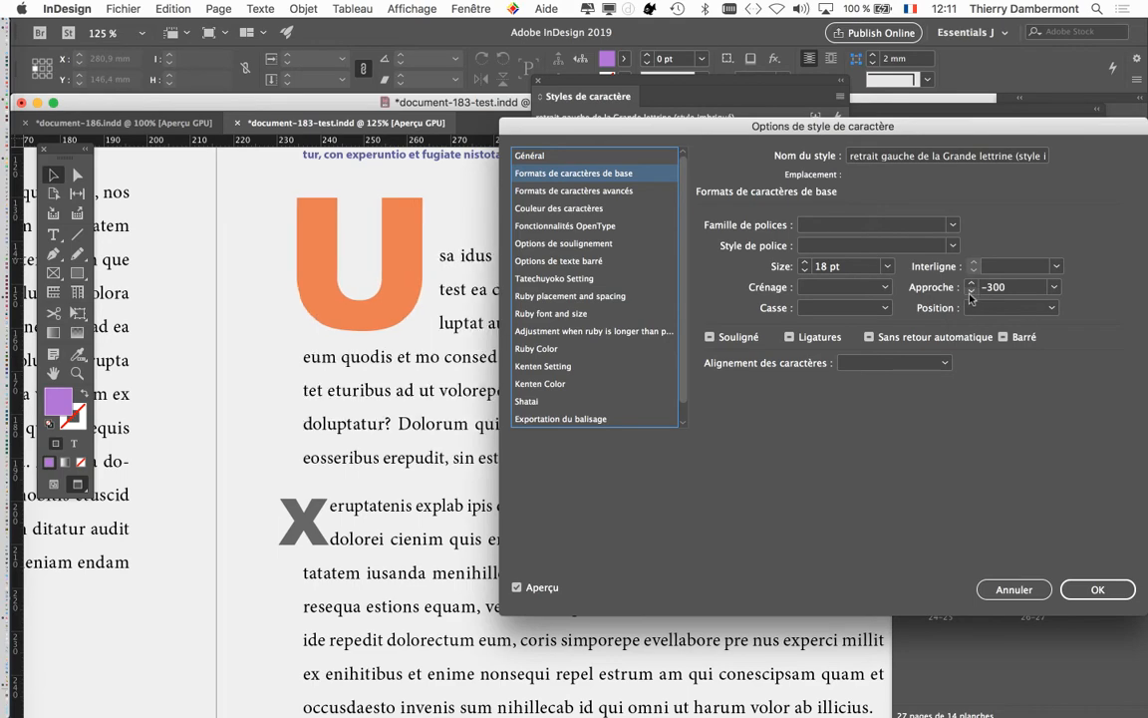
{"action": "left_click", "coordinate": [972, 292]}
{"action": "left_click", "coordinate": [972, 292]}
{"action": "left_click", "coordinate": [972, 292]}
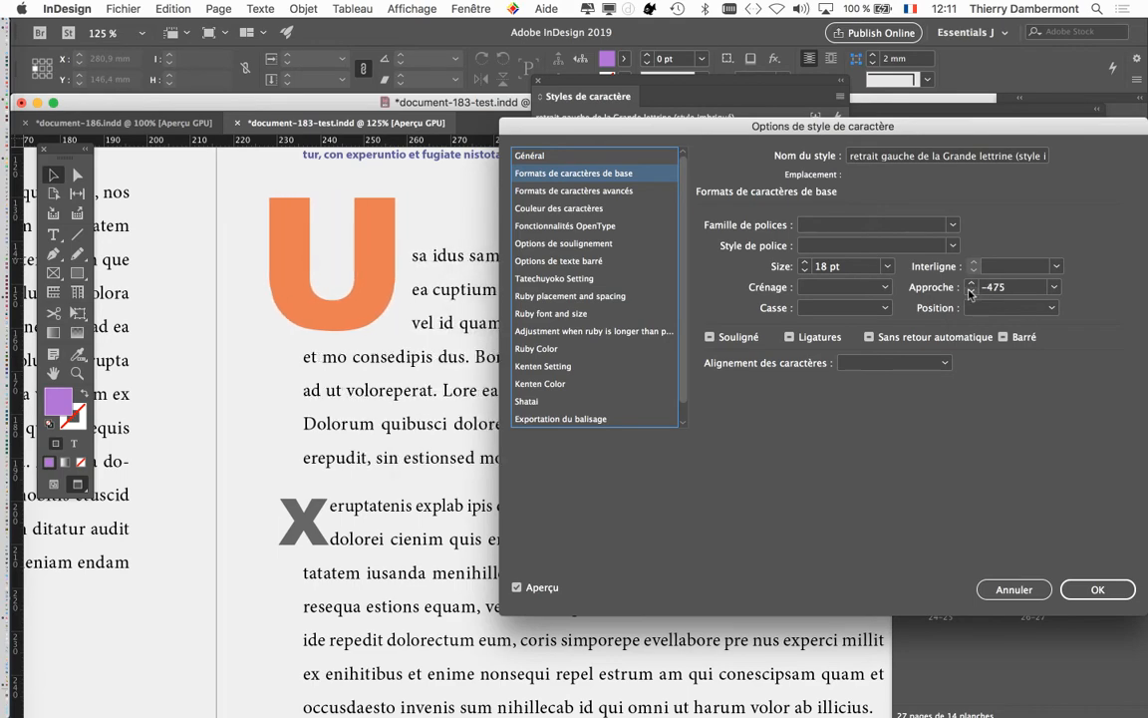
{"action": "left_click", "coordinate": [972, 292]}
{"action": "left_click_drag", "start_coordinate": [992, 128], "coordinate": [796, 92]}
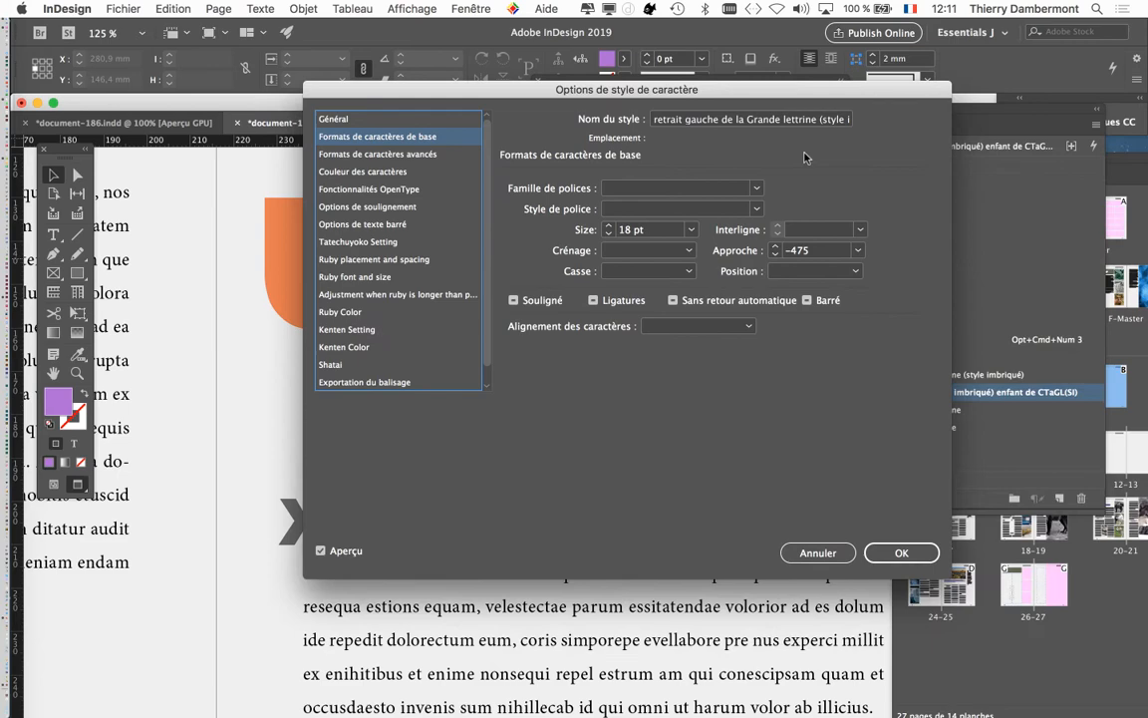
{"action": "left_click", "coordinate": [913, 551]}
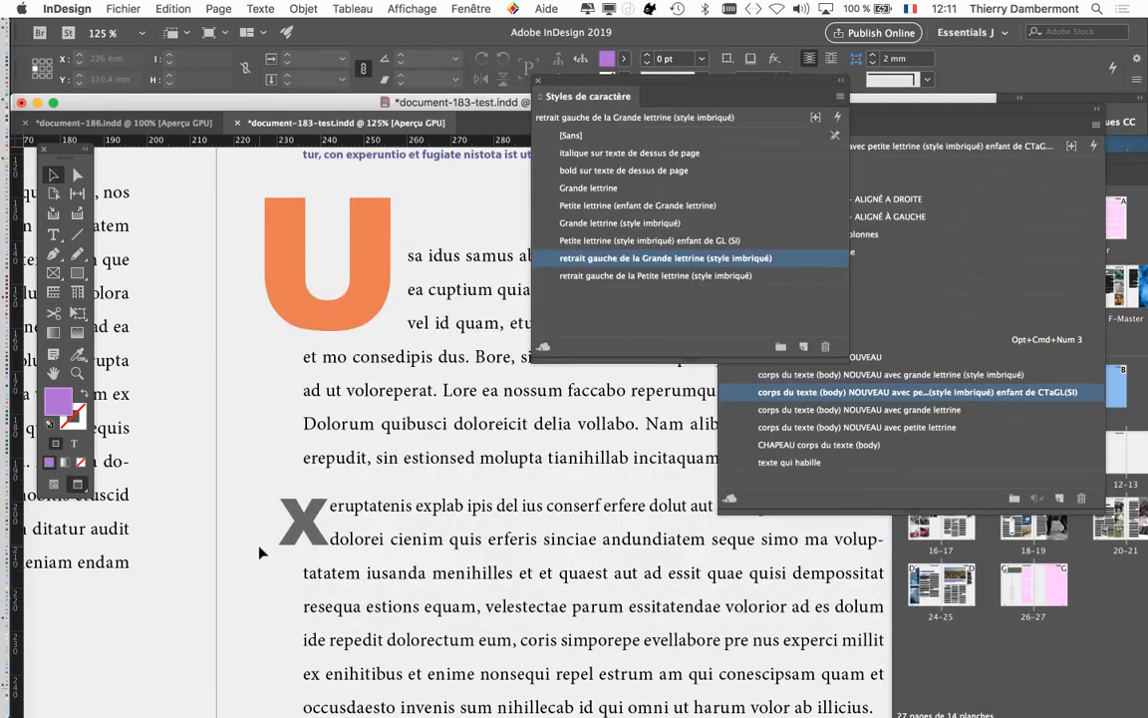